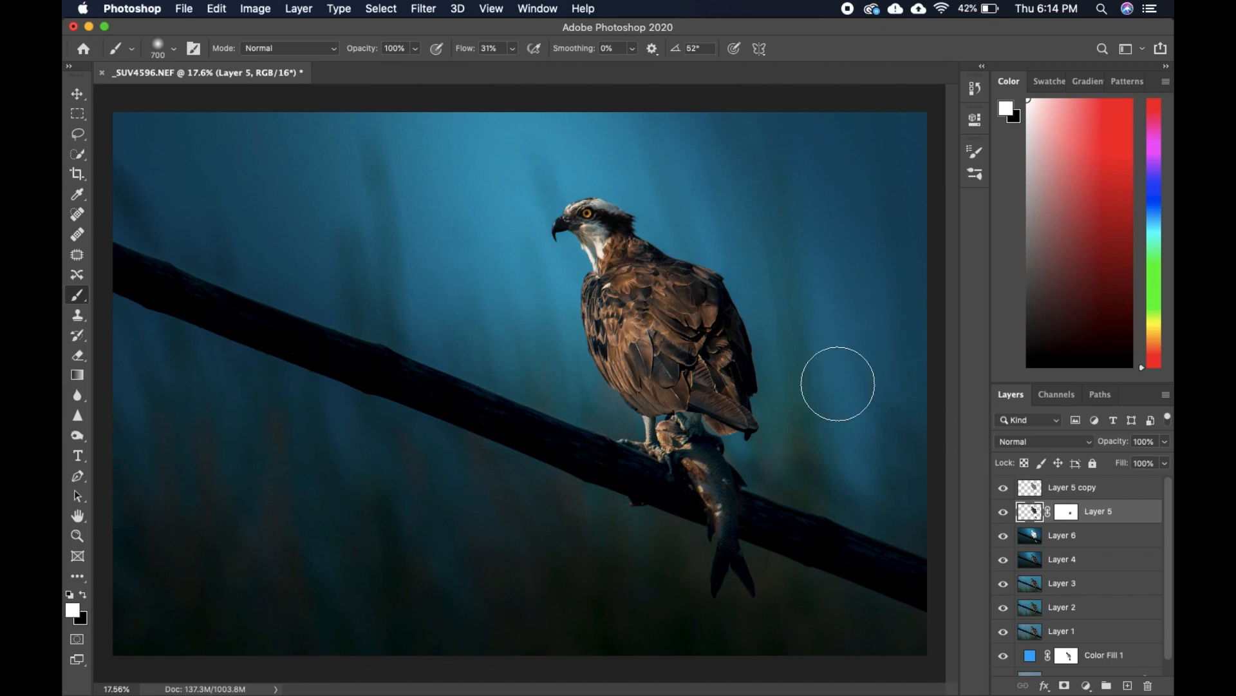
Select Layer 6 and bring up the Nik Collection's Dfine 2 noise reduction filter for it.
left_click(78, 95)
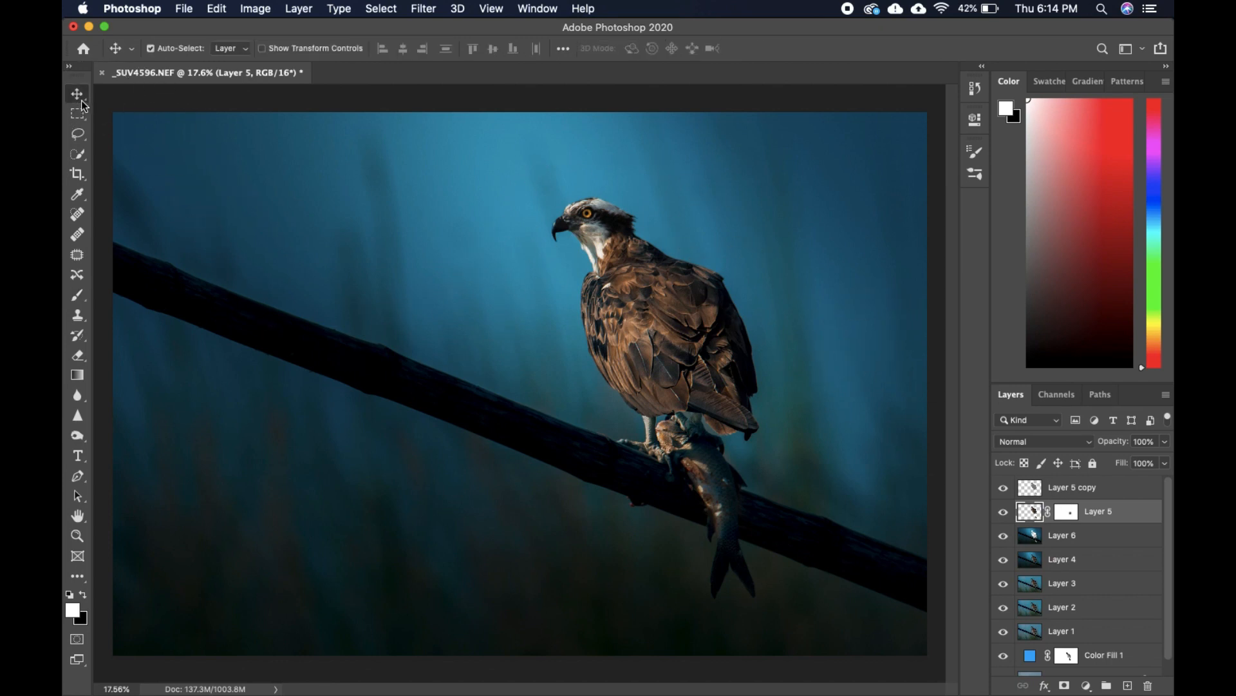
left_click(1072, 539)
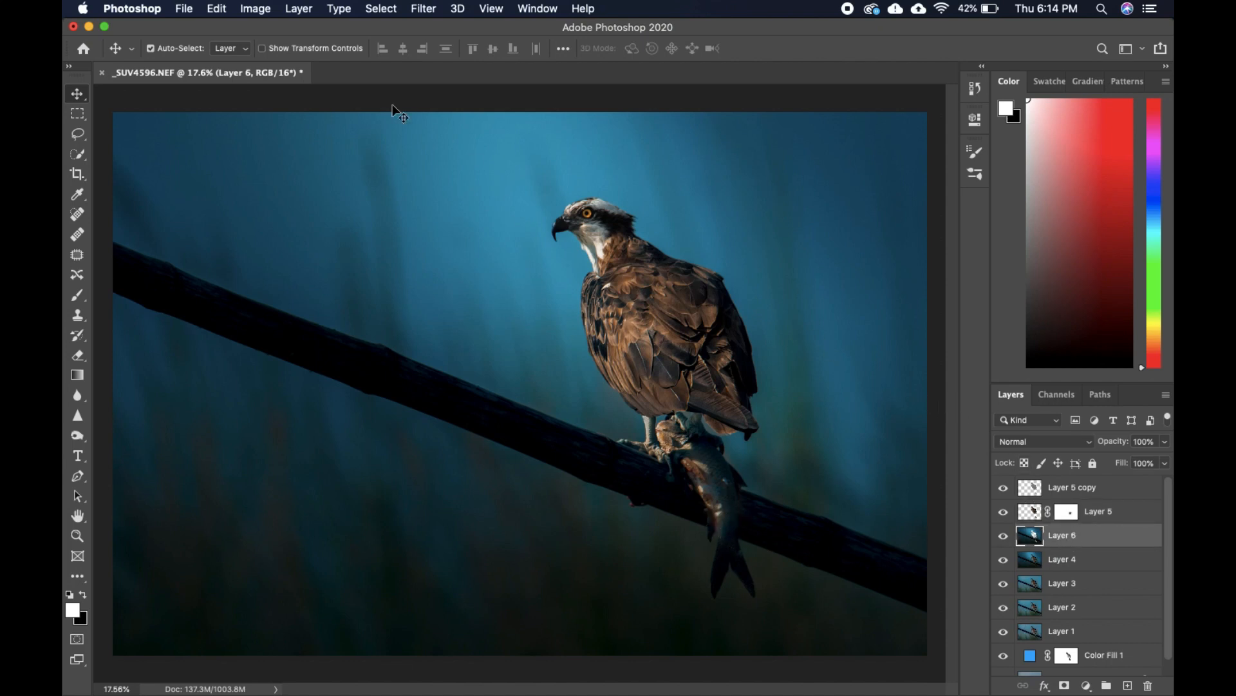
left_click(419, 9)
mouse_move(509, 357)
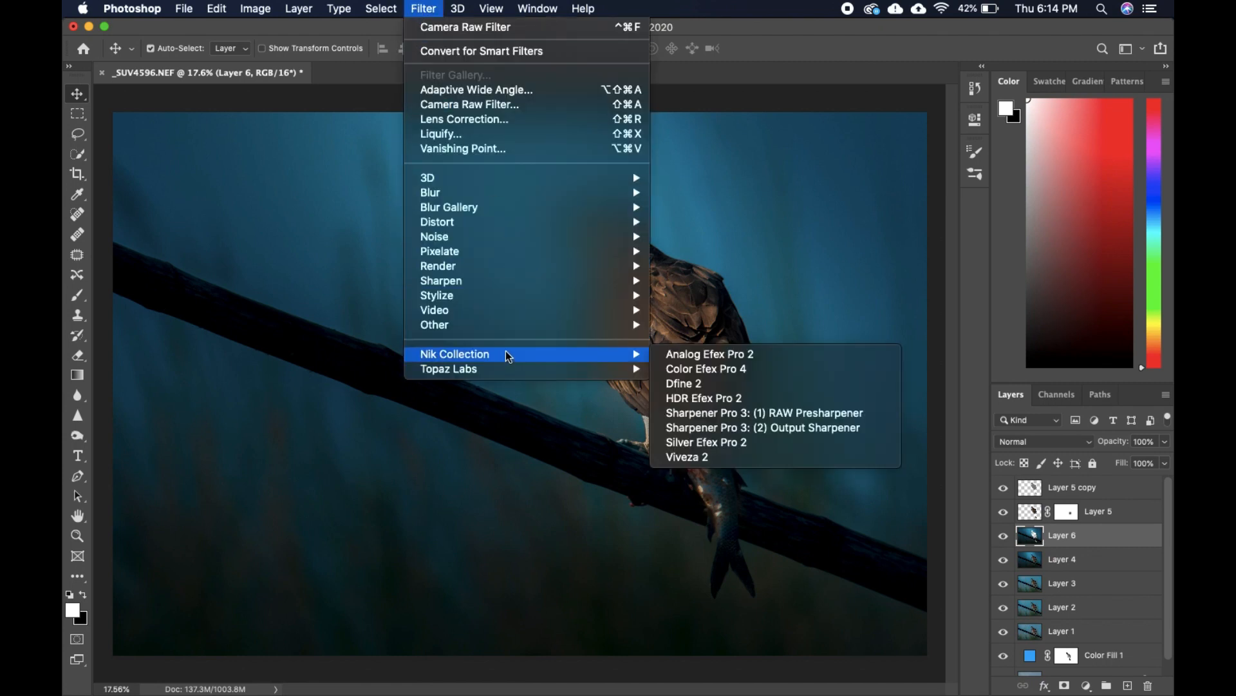
left_click(731, 385)
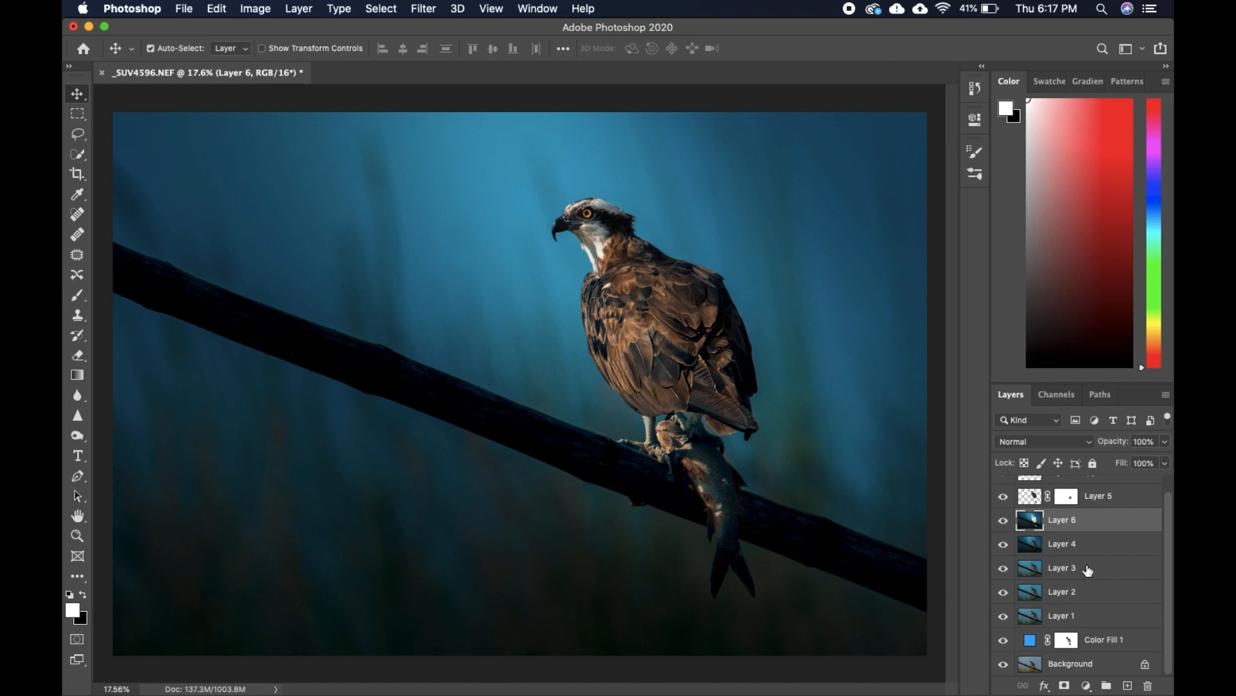
Hide every layer above Background to view the original osprey photo on its own.
left_click_drag(1004, 640, 999, 509)
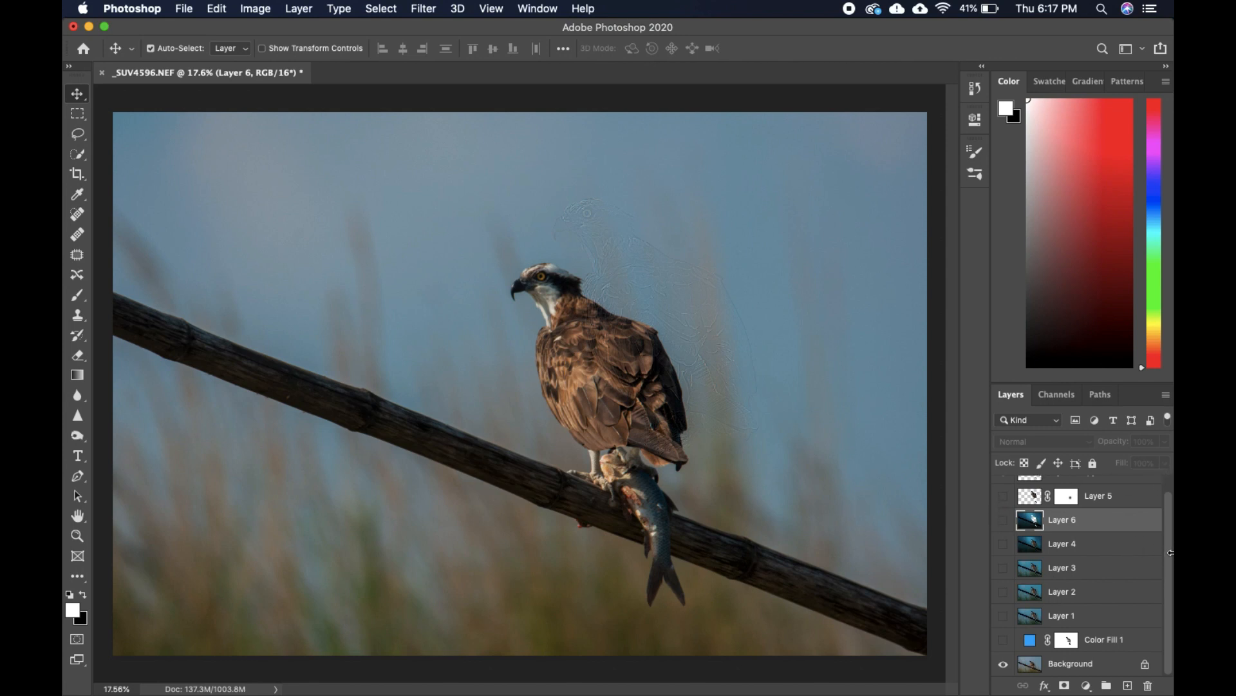
scroll(1170, 552, "up", 1)
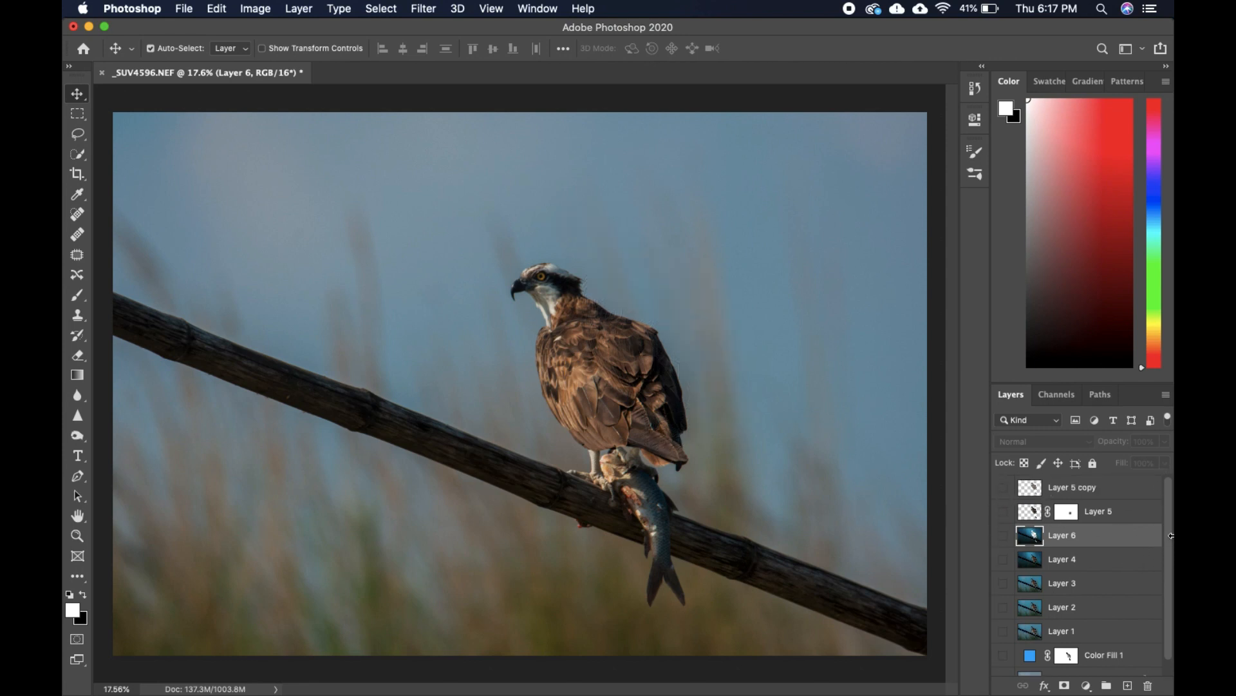
scroll(1167, 533, "down", 1)
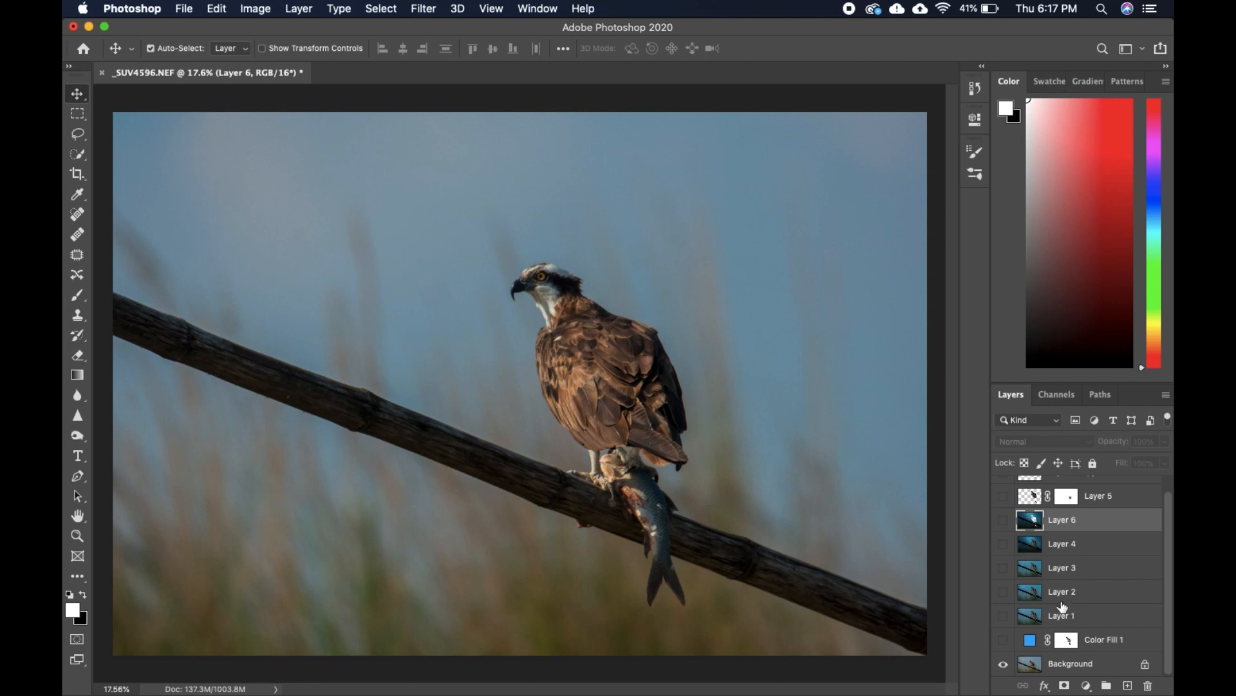
Show Color Fill 1 and Layers 1, 2, 3, 4 and 6 again one after another to review the edit's progress.
left_click(1003, 641)
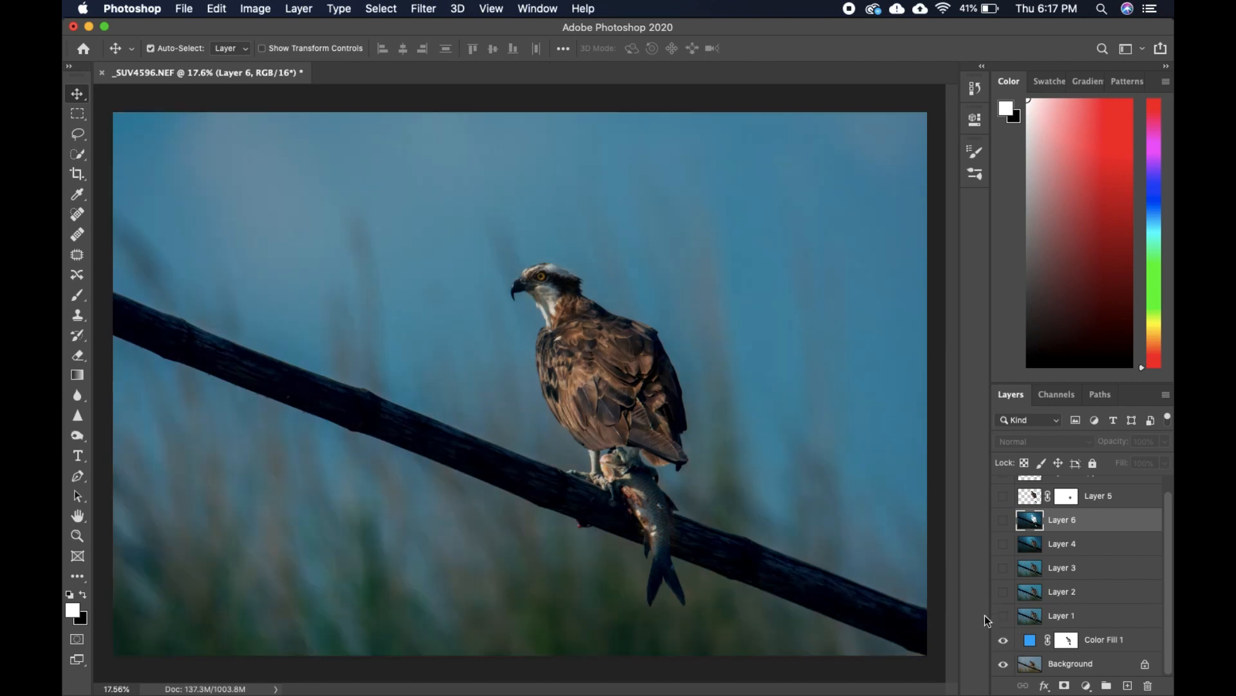
left_click(1002, 615)
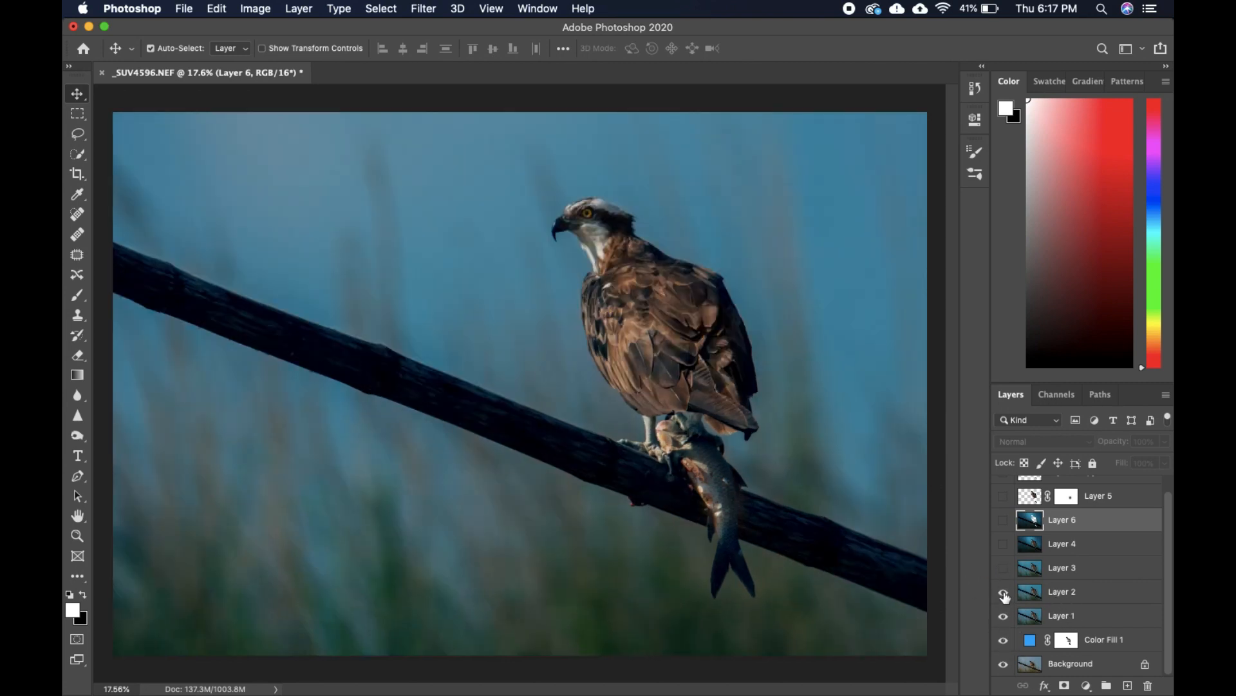
left_click(1003, 591)
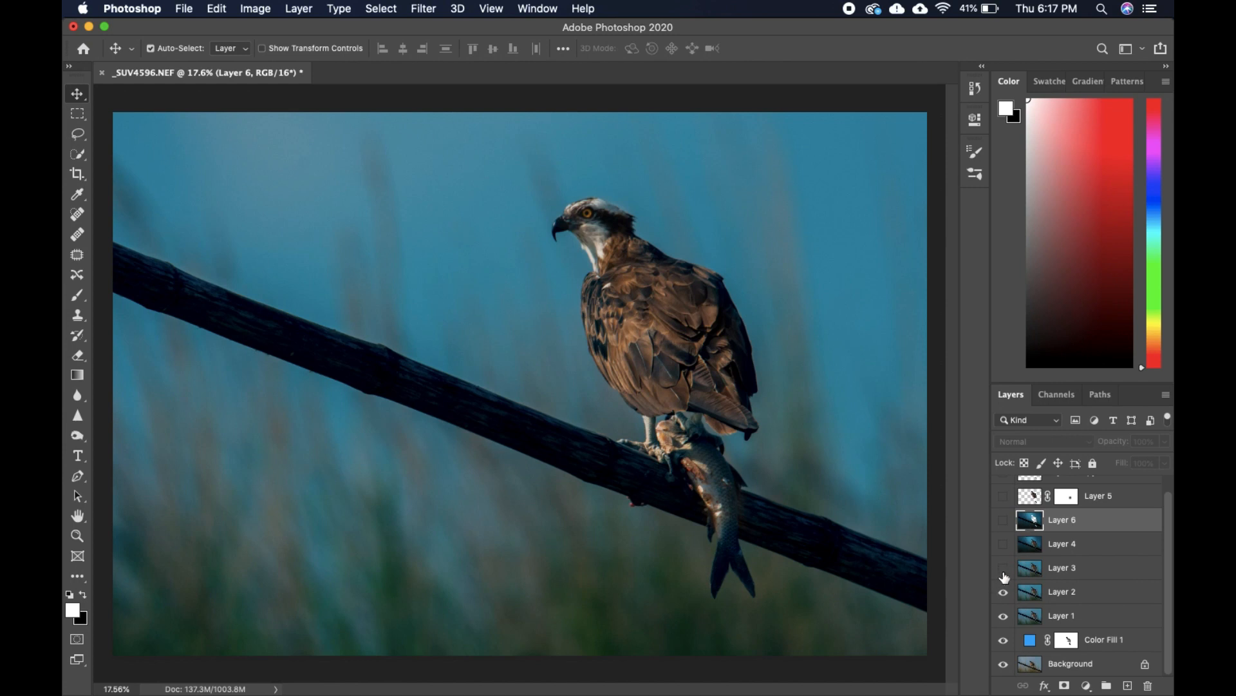
left_click(1003, 568)
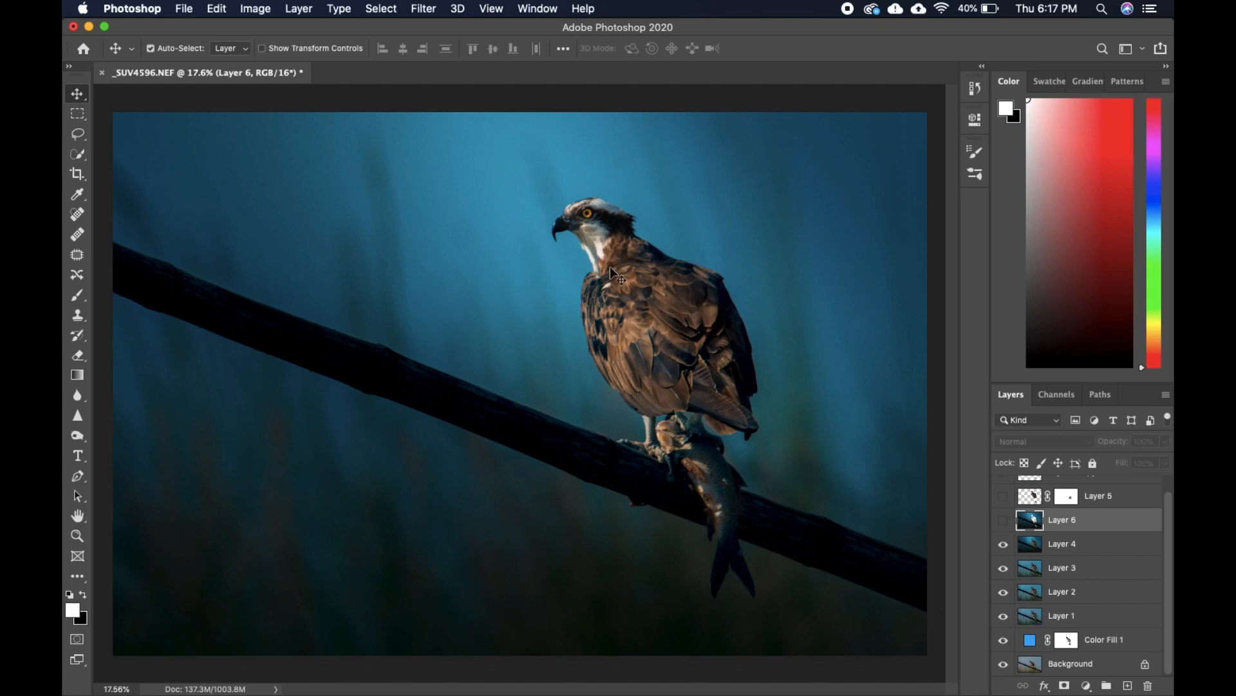
left_click(1003, 523)
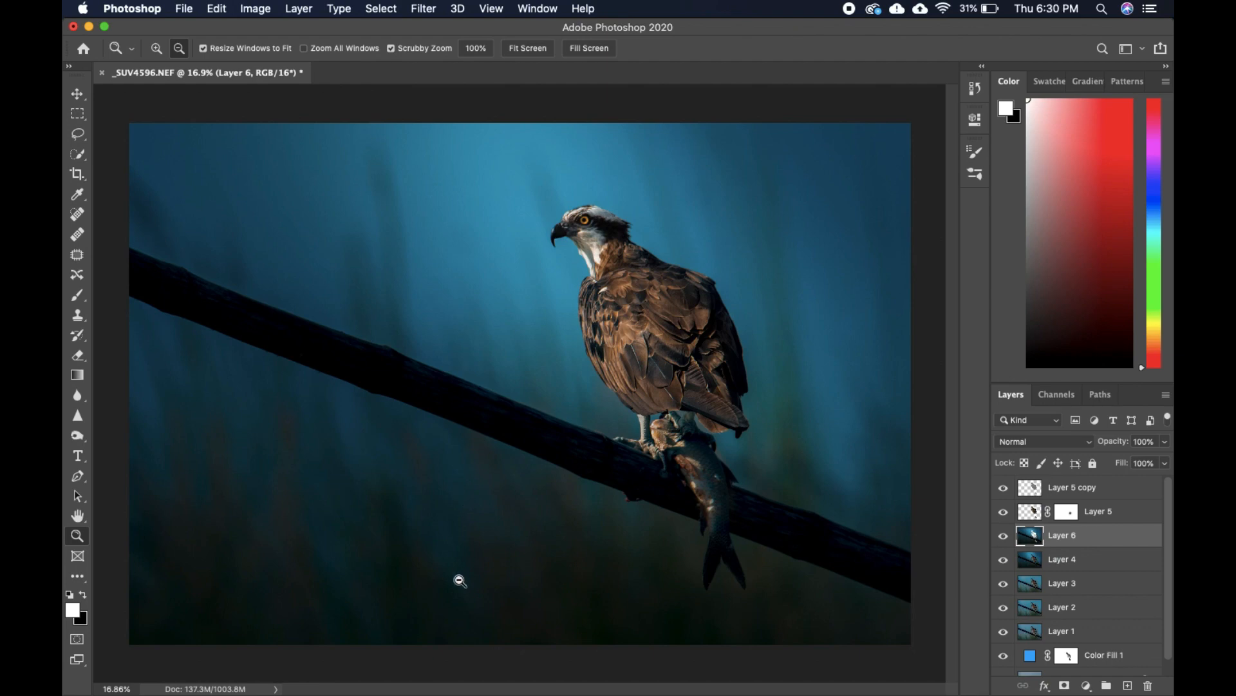
Open Layer 6 in the Camera Raw Filter.
scroll(457, 579, "up", 5)
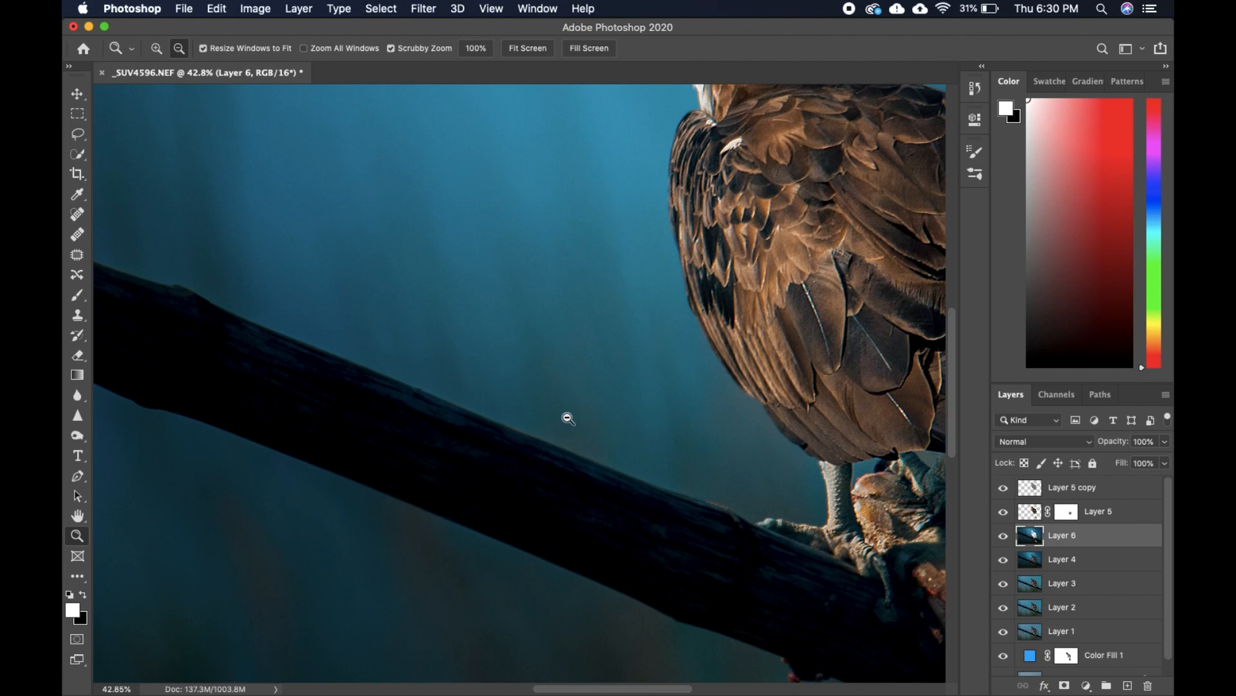
left_click_drag(524, 585, 464, 419)
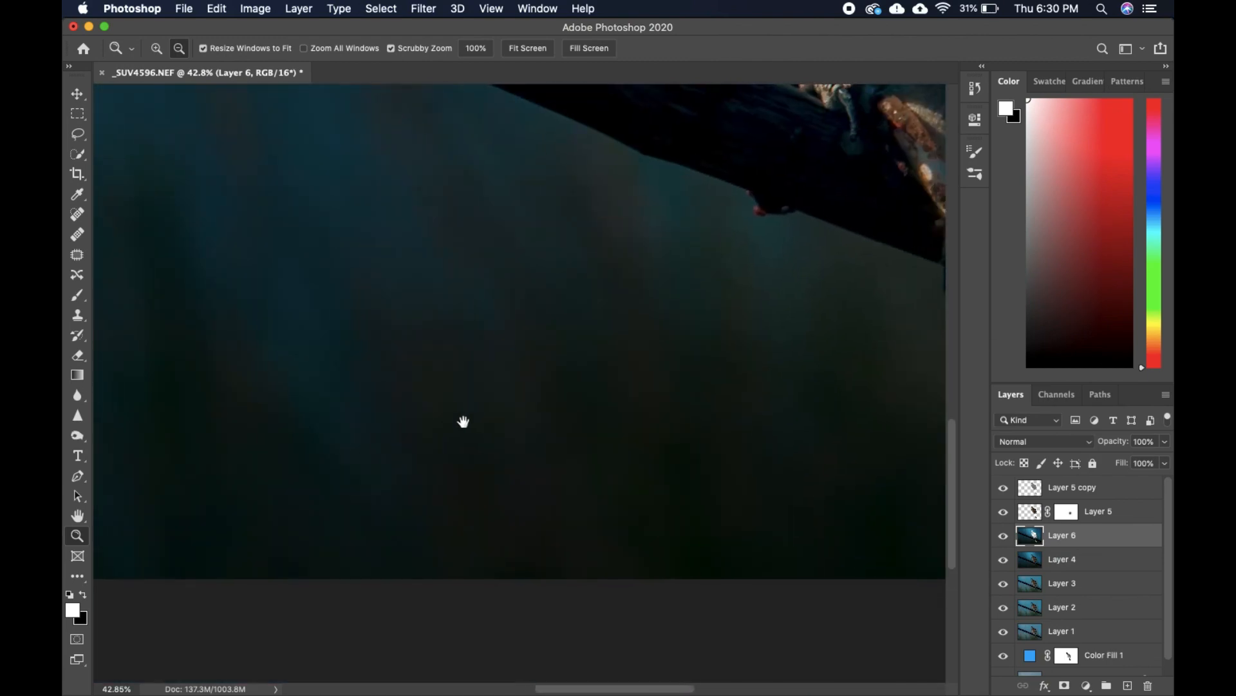
scroll(501, 501, "down", 3)
scroll(501, 501, "down", 2)
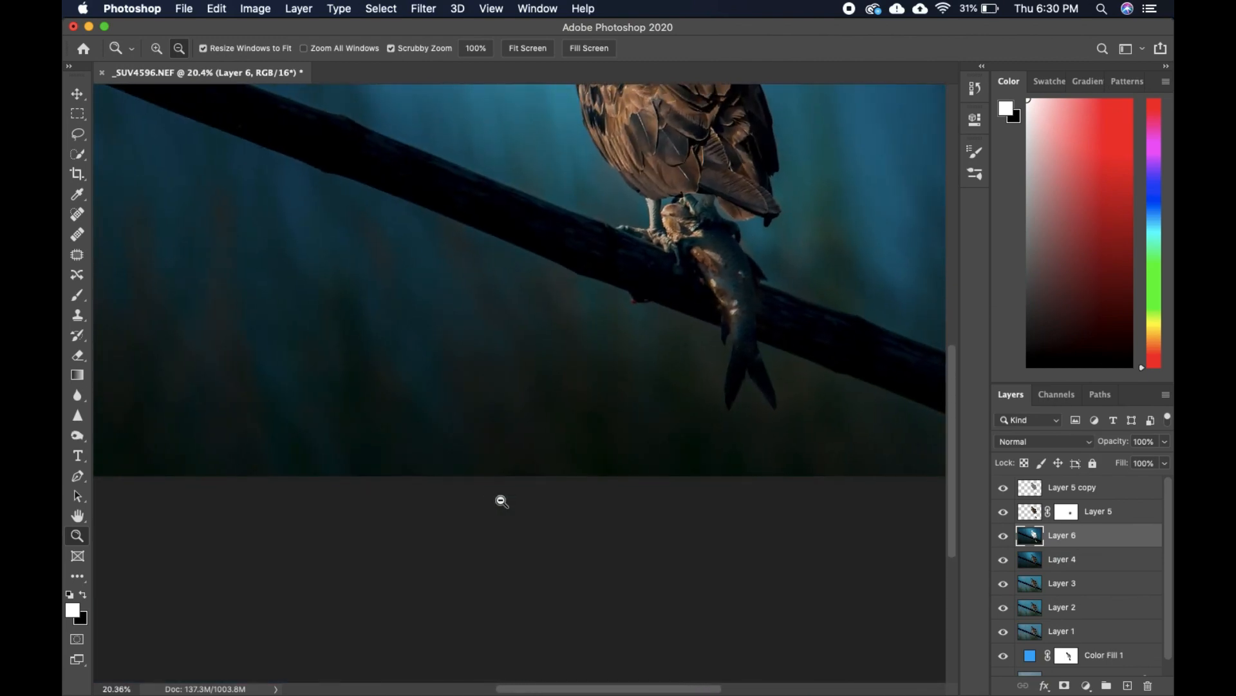
scroll(506, 493, "down", 1)
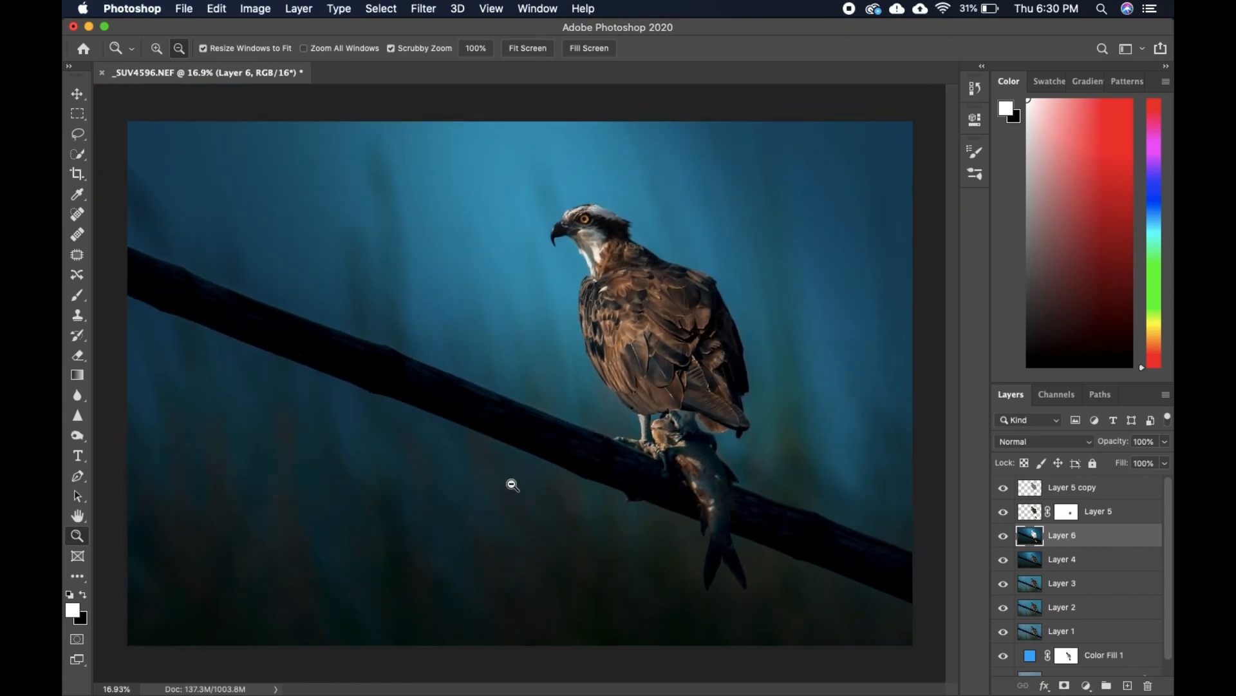
key("super+shift+a")
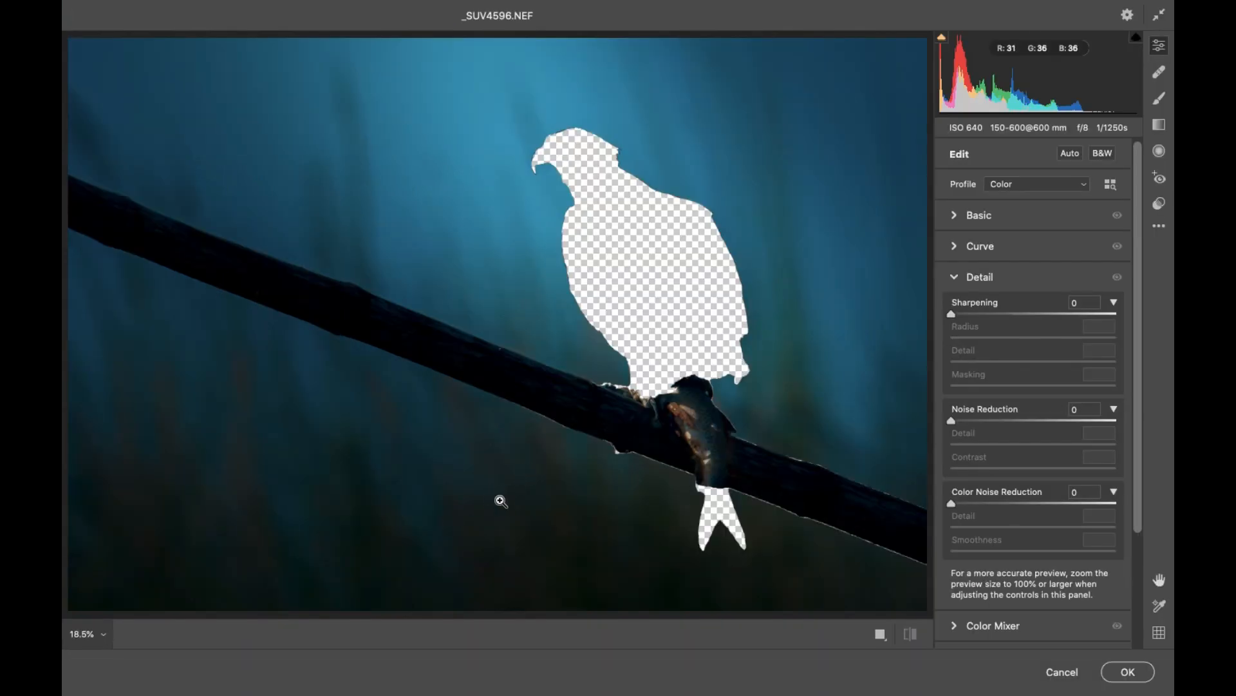
Examine the dark background below the branch up close for noise and banding, and return to the whole image.
left_click_drag(494, 519, 599, 290)
key("h")
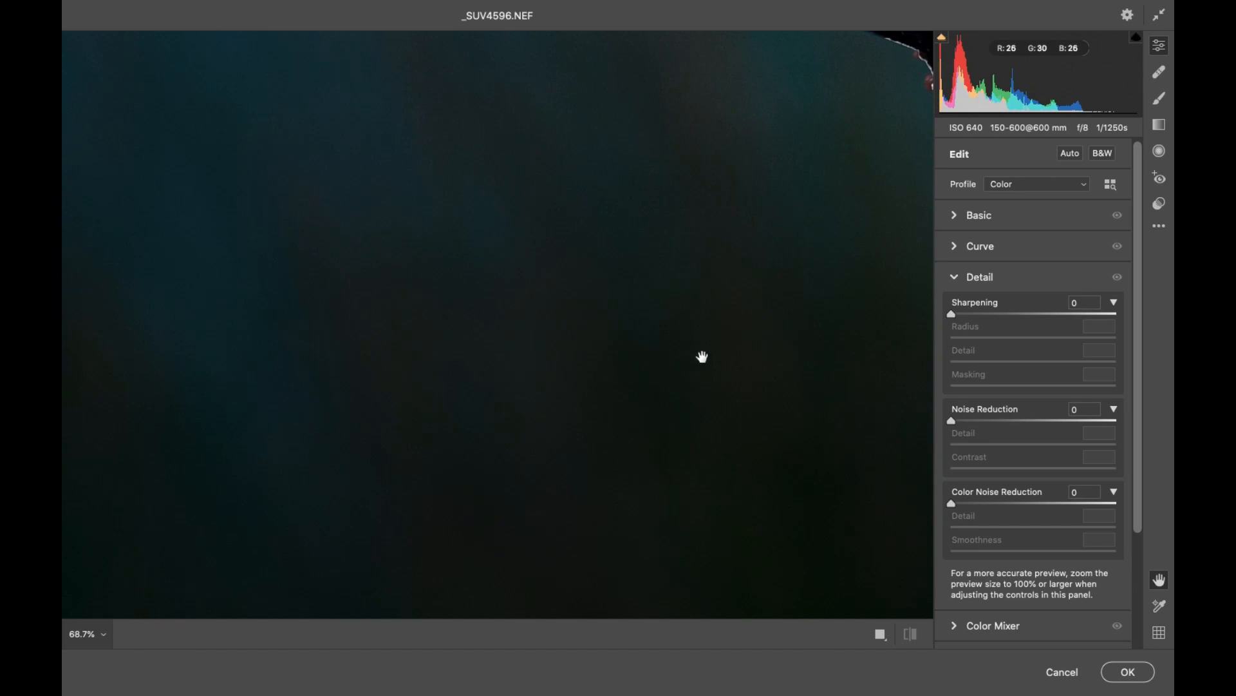
left_click_drag(702, 356, 616, 273)
left_click_drag(651, 311, 581, 373)
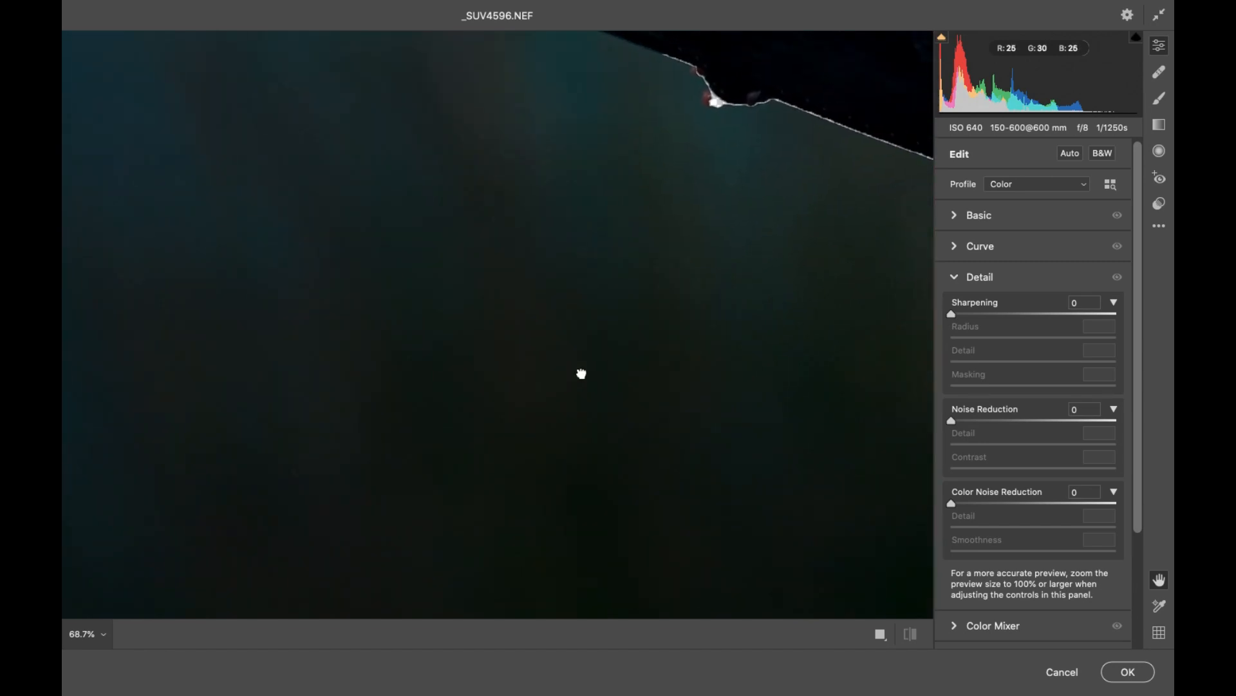
key("z")
key("h")
left_click_drag(569, 442, 598, 440)
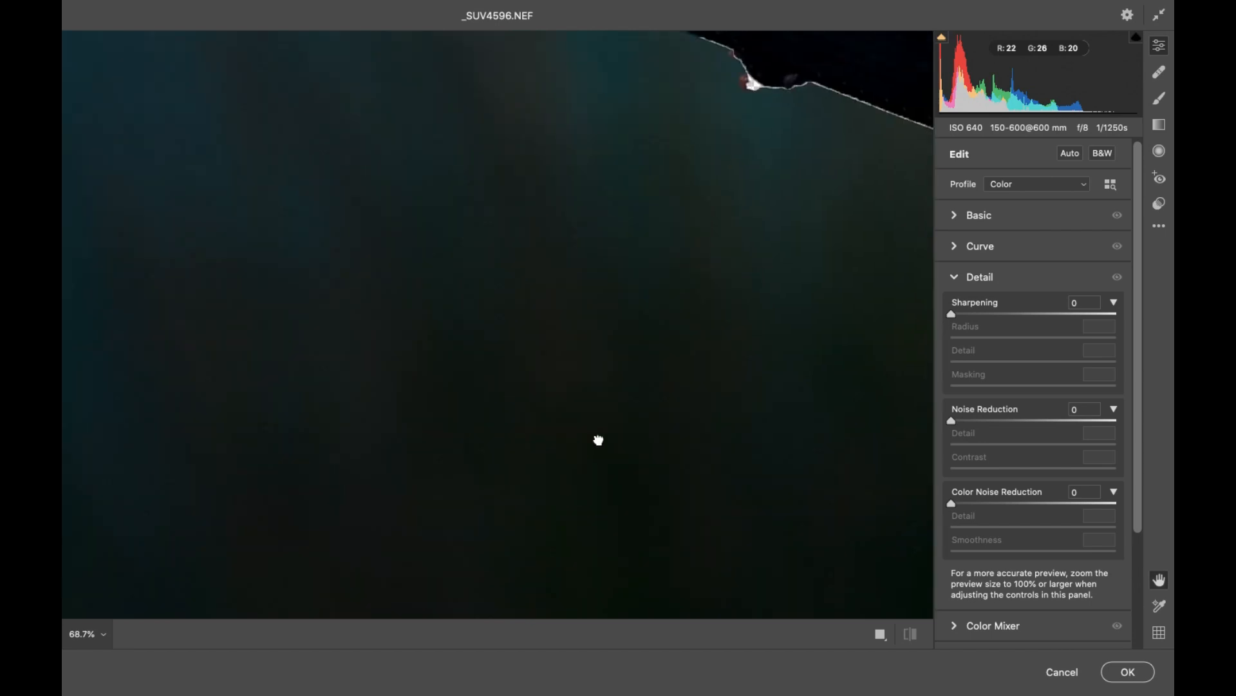
key("z")
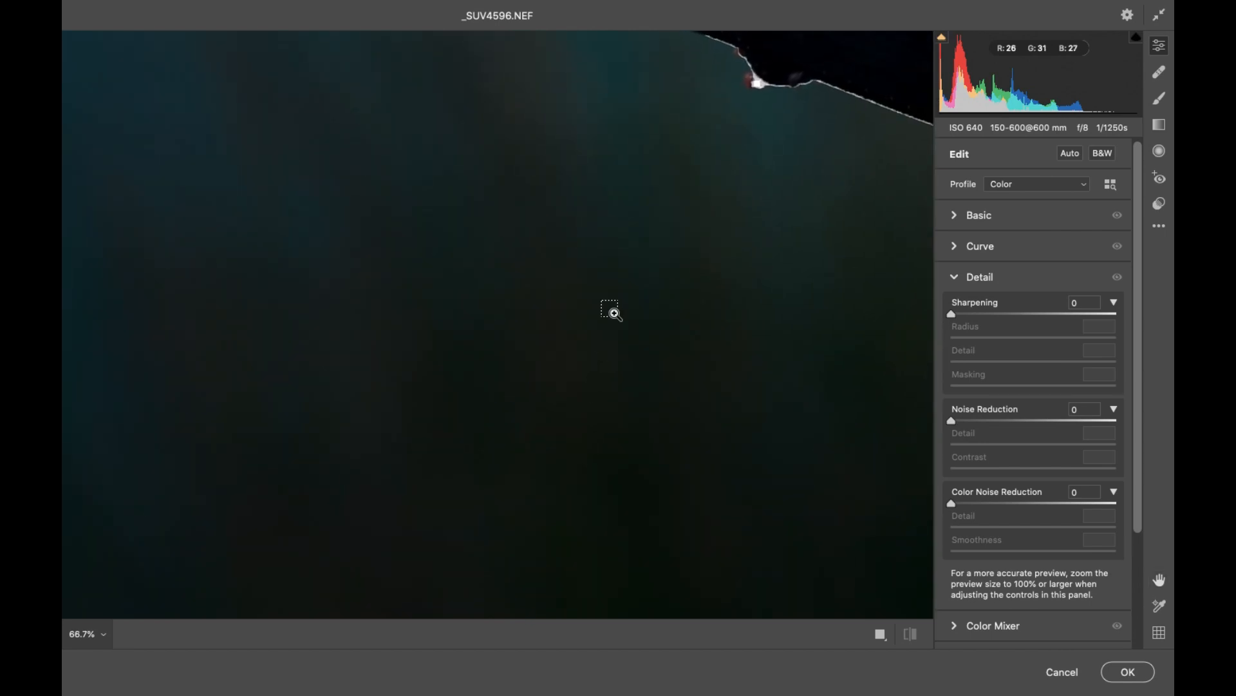
left_click(615, 313, "alt")
left_click(615, 314, "alt")
left_click(614, 313, "alt")
left_click(615, 313, "alt")
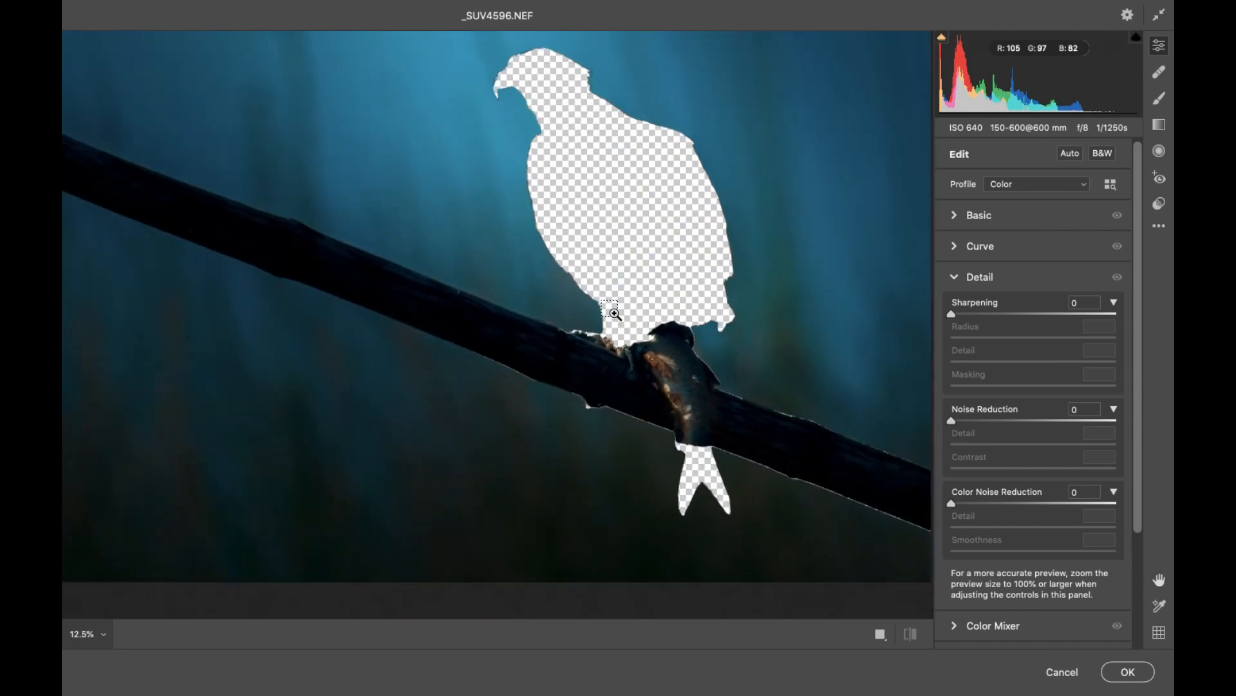
left_click(615, 314, "alt")
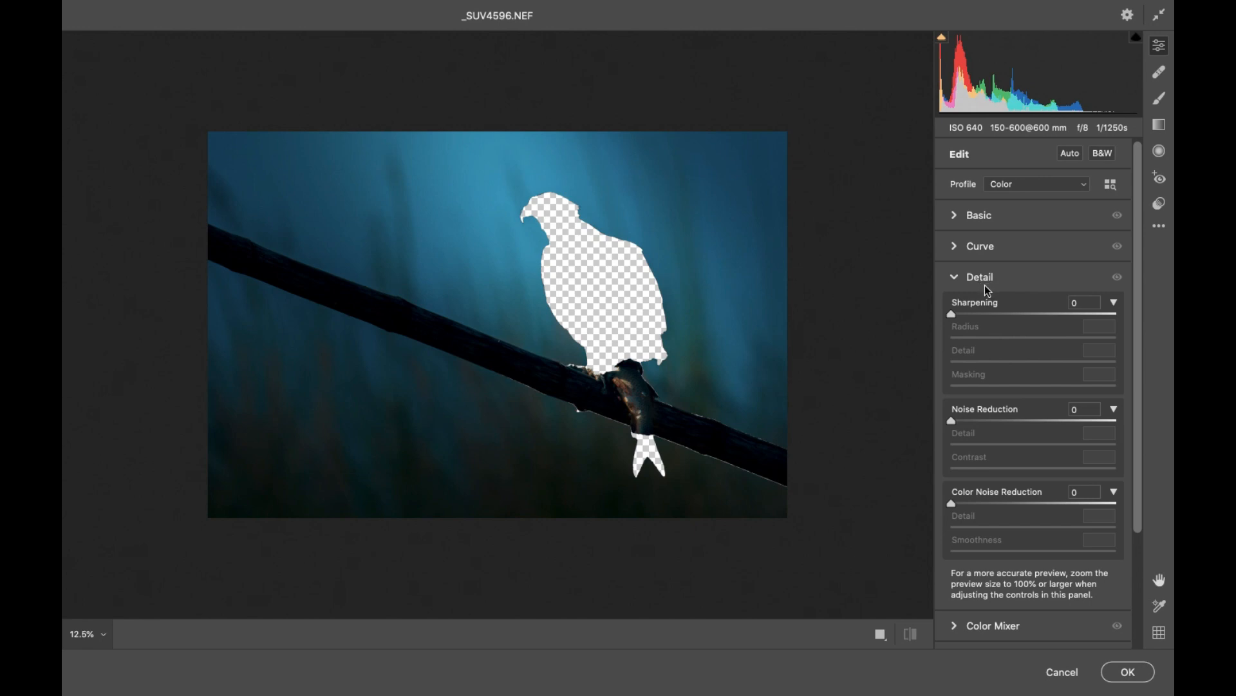
Set both Texture and Clarity to -20 in the Basic adjustments to soften the background.
left_click(980, 216)
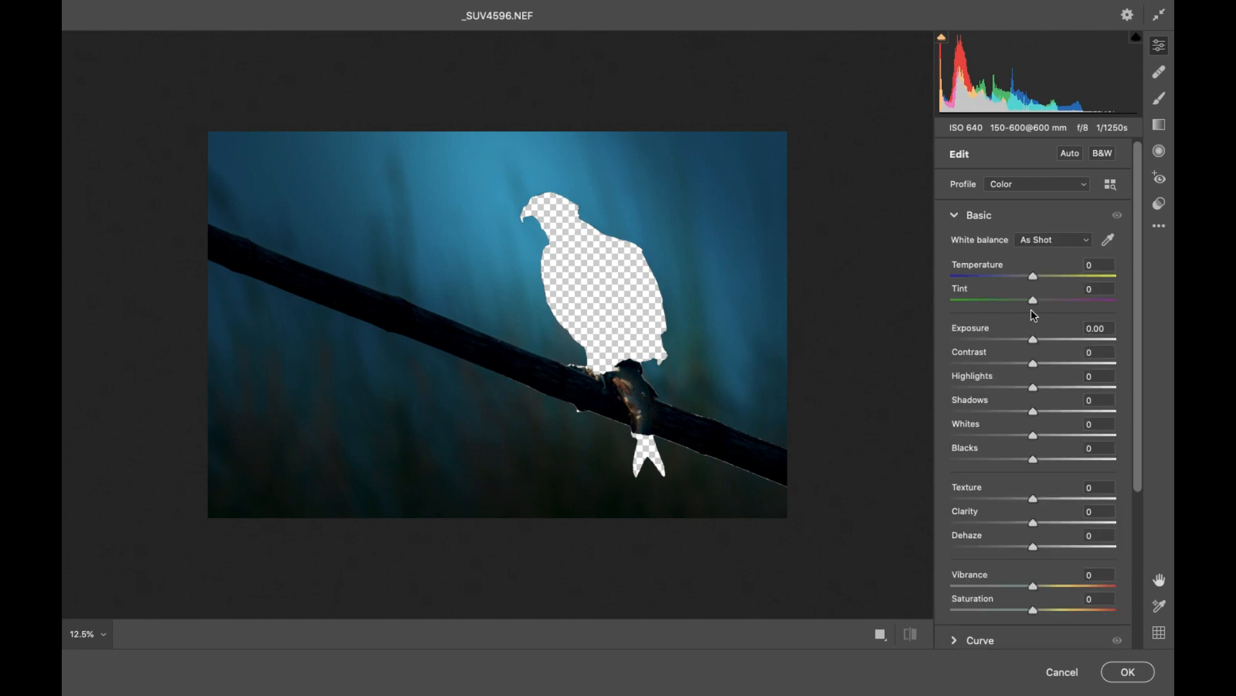
left_click_drag(1138, 332, 1120, 473)
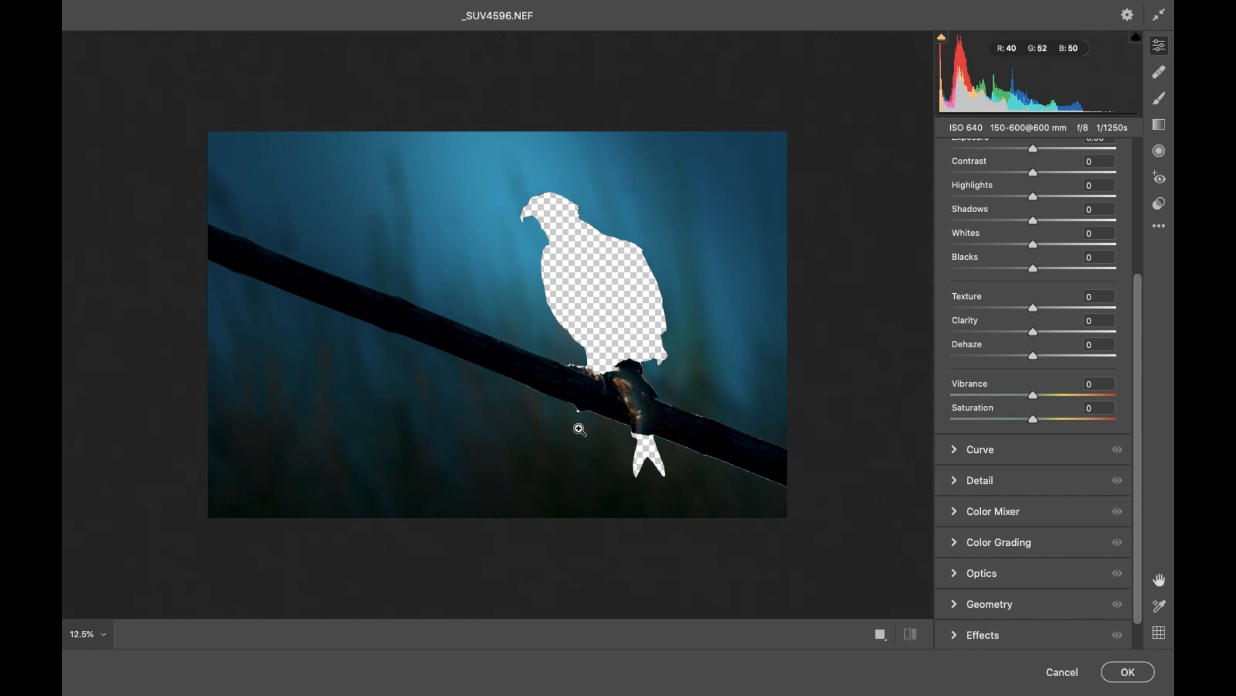
left_click_drag(464, 477, 511, 470)
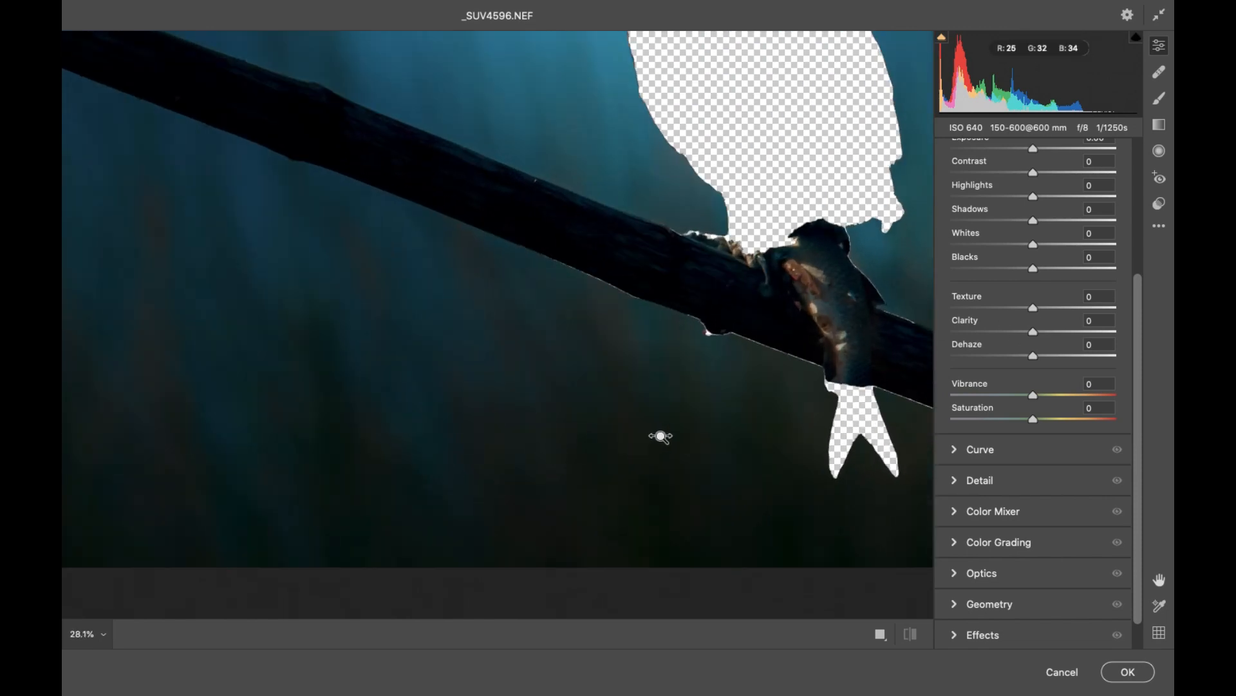
left_click_drag(660, 433, 636, 461)
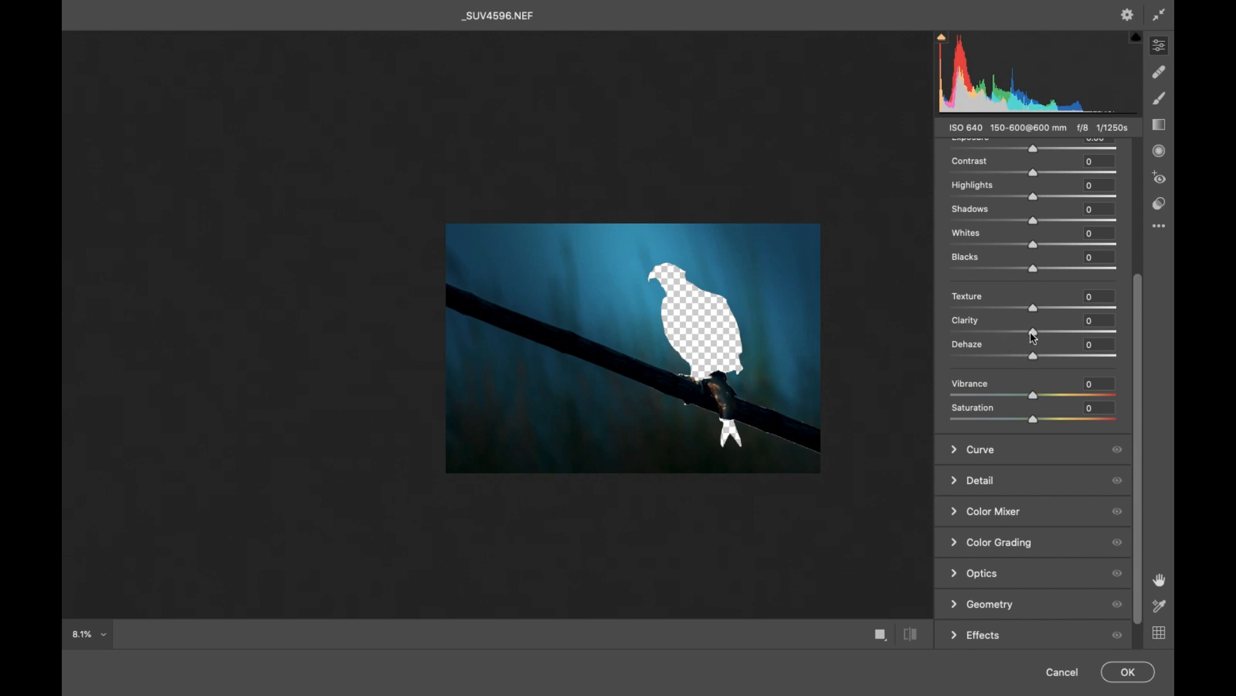
left_click_drag(1034, 333, 1021, 312)
type("-20")
key("Tab")
type("-20")
Set Noise Reduction to 83 and its Detail to 22, checking the dark background below the branch.
left_click_drag(631, 439, 773, 414)
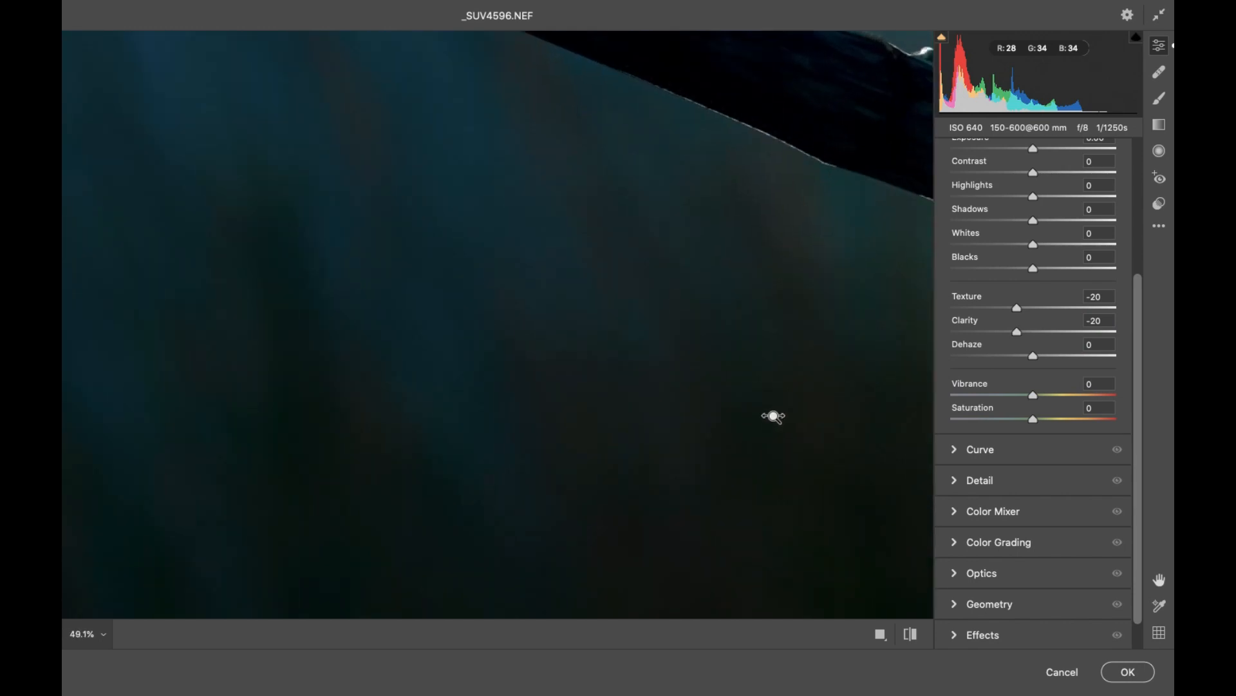
left_click_drag(720, 469, 653, 394)
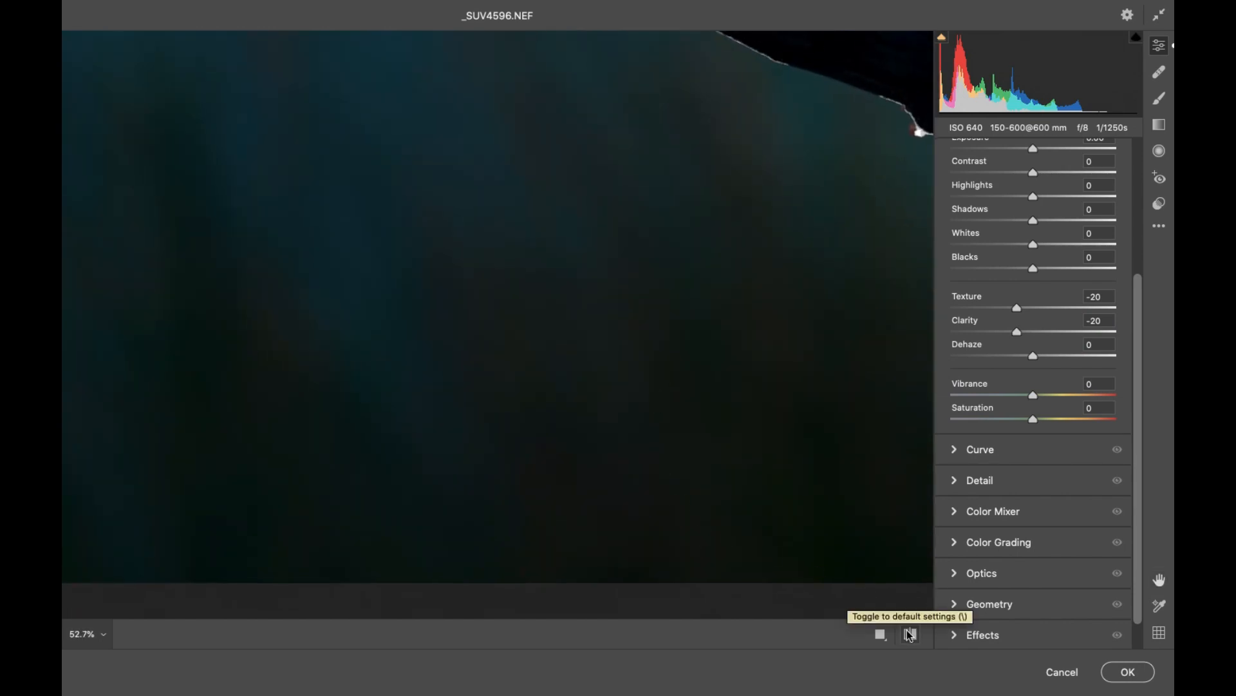
left_click(957, 483)
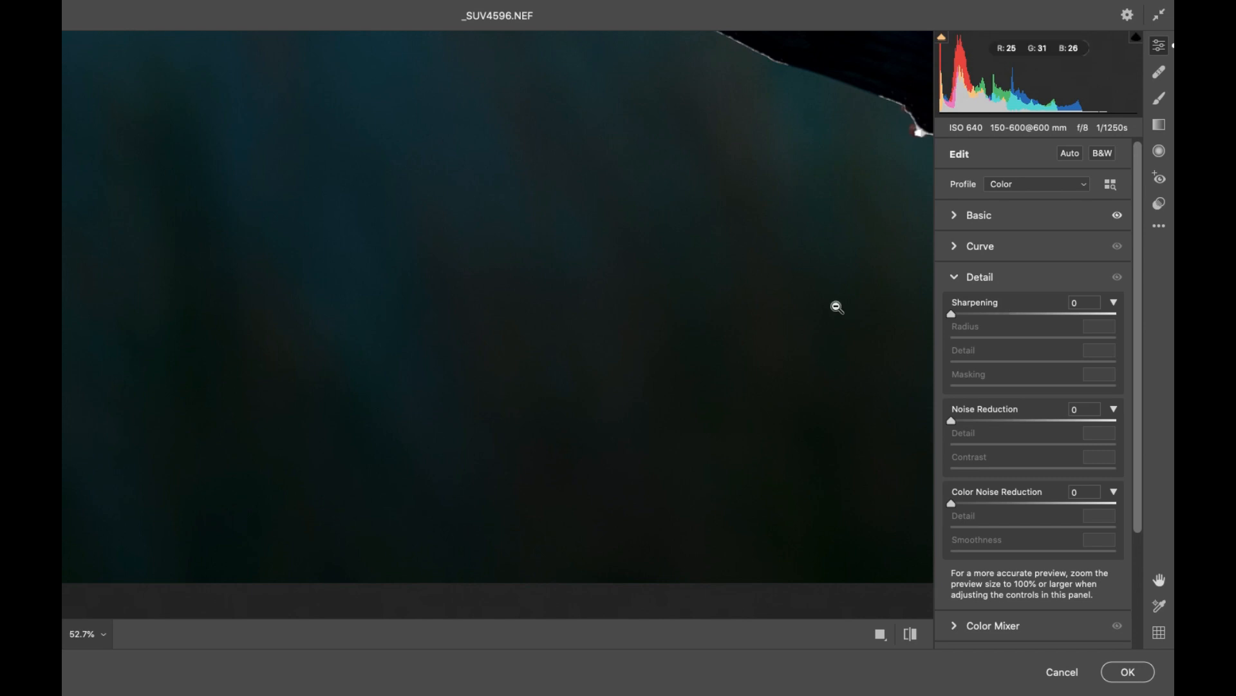
key("alt")
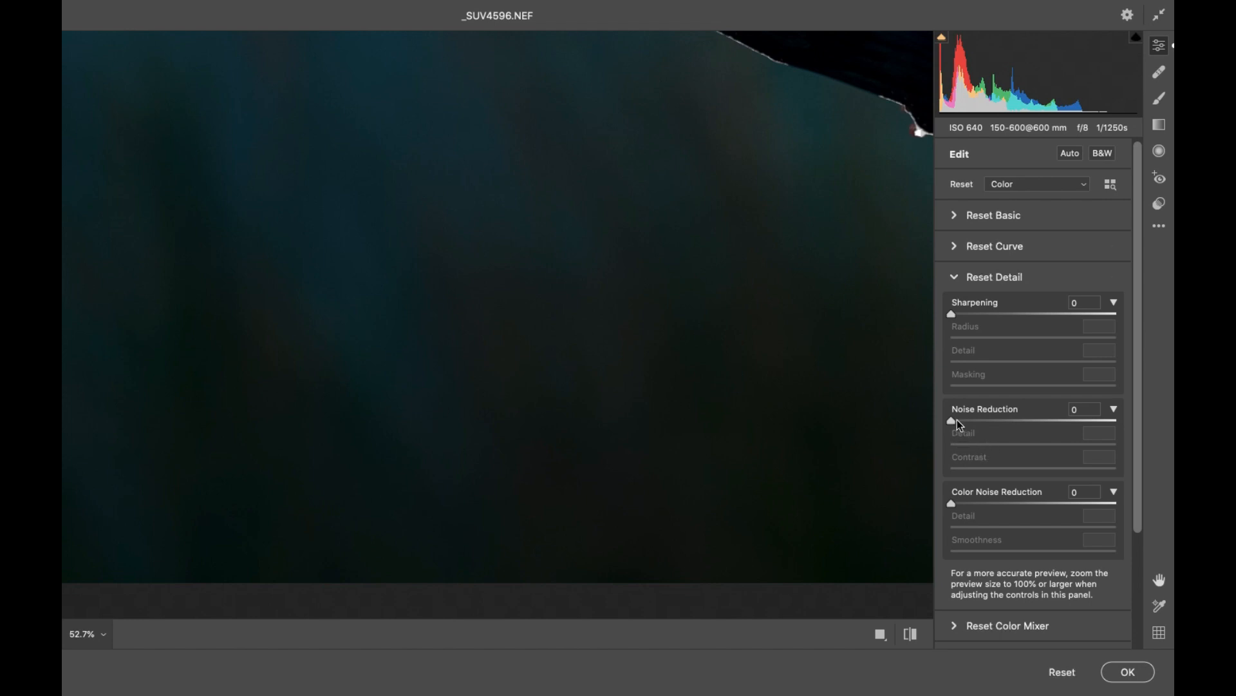
left_click_drag(951, 422, 977, 429)
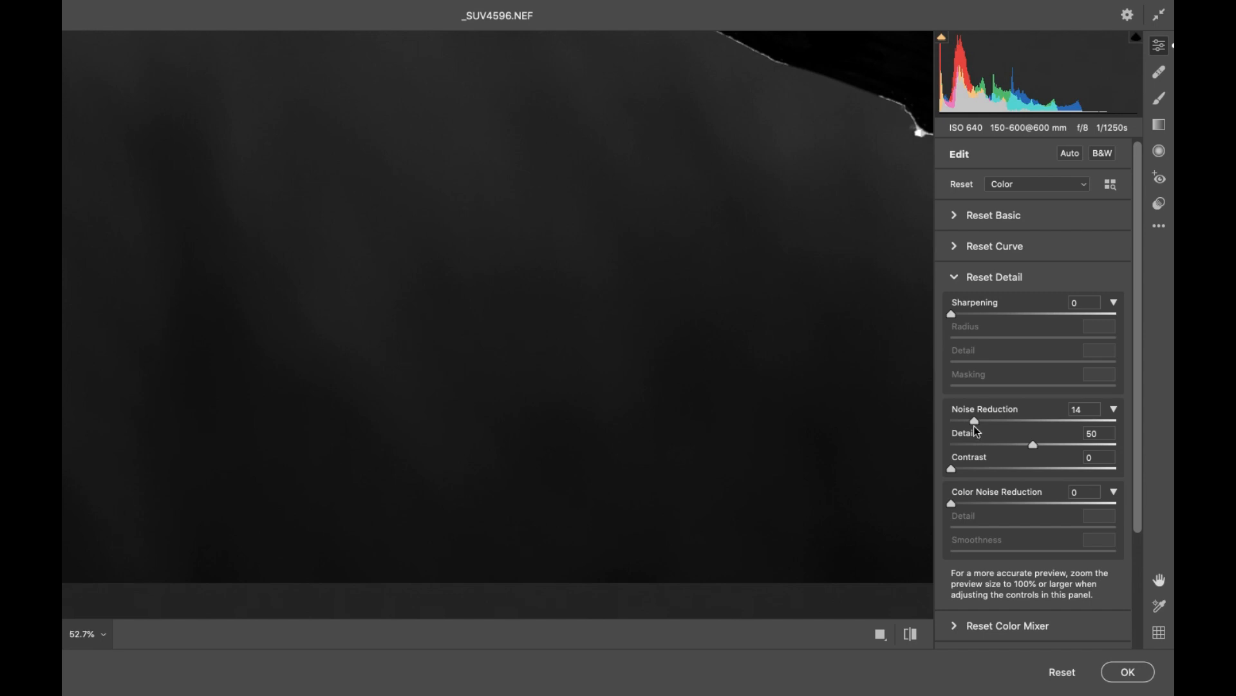
left_click_drag(977, 425, 1061, 428)
left_click_drag(1083, 428, 1087, 428)
left_click_drag(1088, 427, 1087, 427)
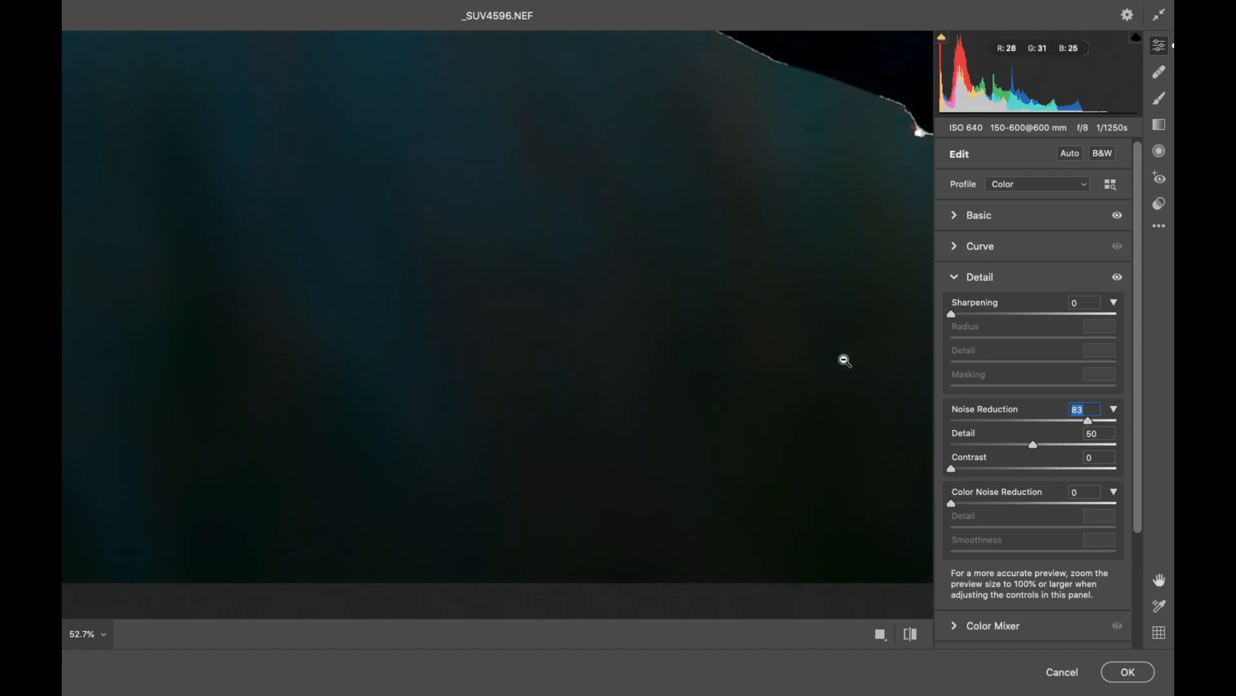
key("alt")
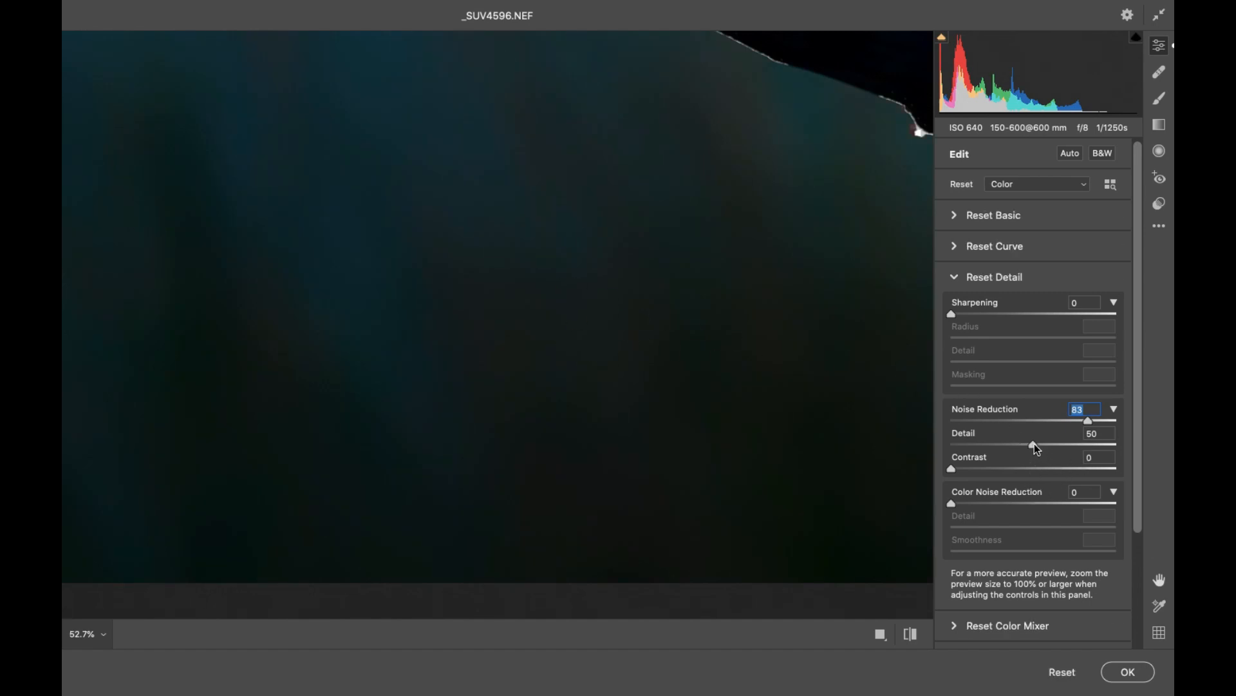
left_click_drag(1033, 444, 987, 445)
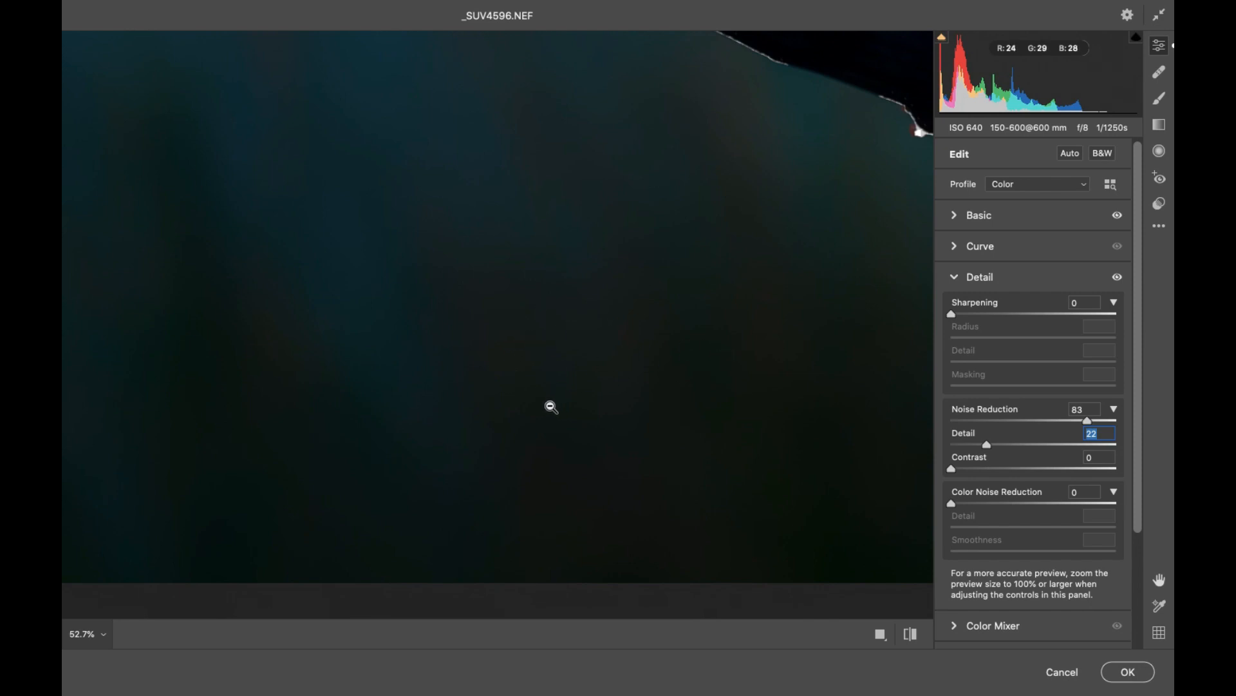
Set Color Noise Reduction to 70 and its Detail to 36 for the dark background below the branch.
key("space")
left_click_drag(522, 324, 503, 435)
left_click_drag(466, 353, 532, 327)
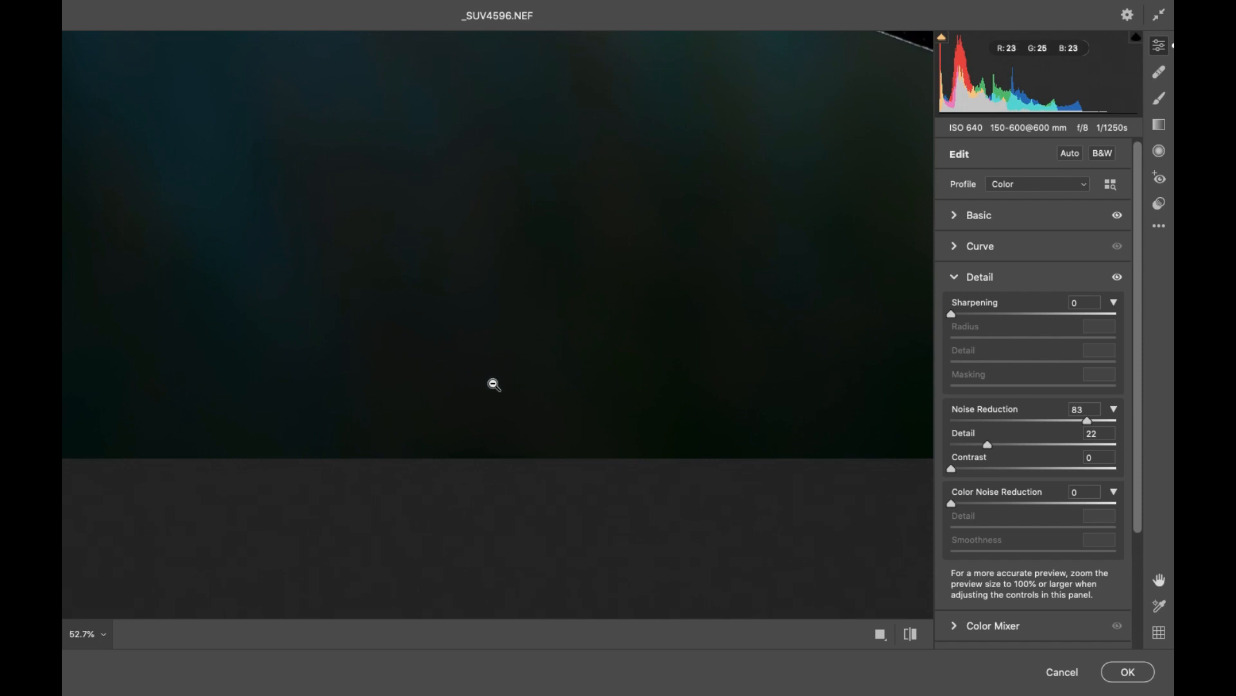
left_click_drag(951, 503, 1035, 505)
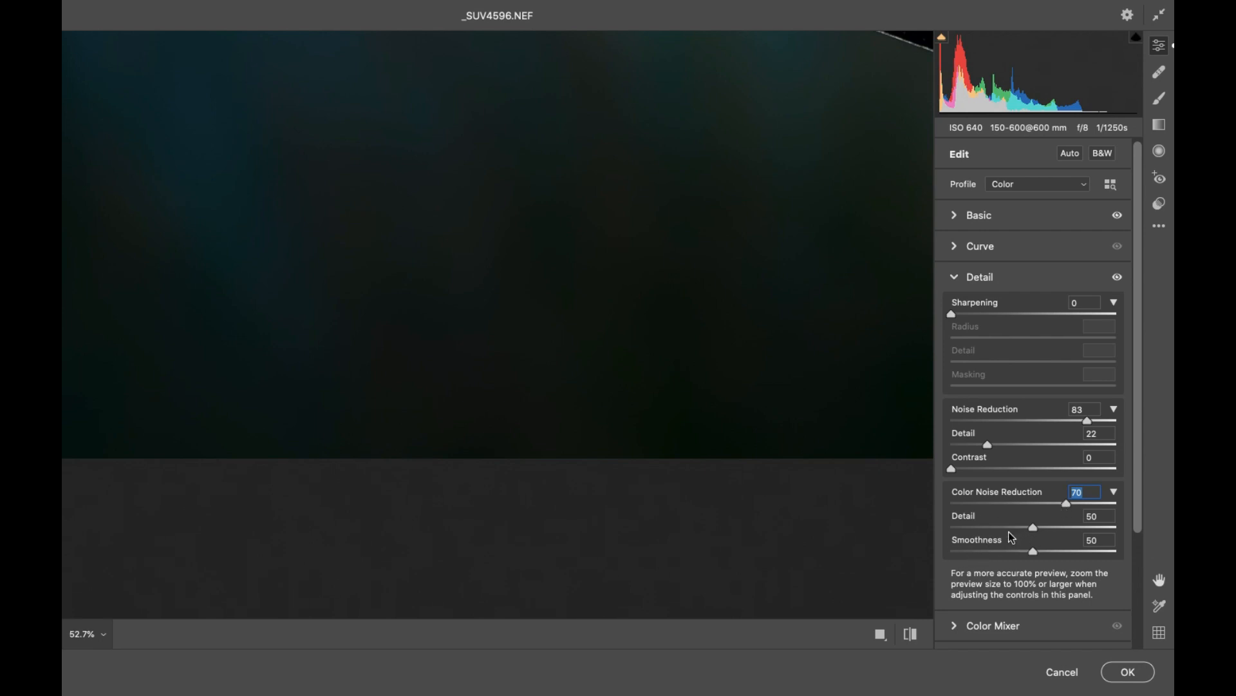
left_click_drag(1033, 527, 1010, 529)
Compare the whole image with the default settings and the current ones, and apply the Camera Raw adjustments to Layer 6.
left_click_drag(665, 224, 629, 298)
left_click_drag(577, 372, 422, 384)
left_click_drag(531, 304, 541, 379)
left_click(914, 634)
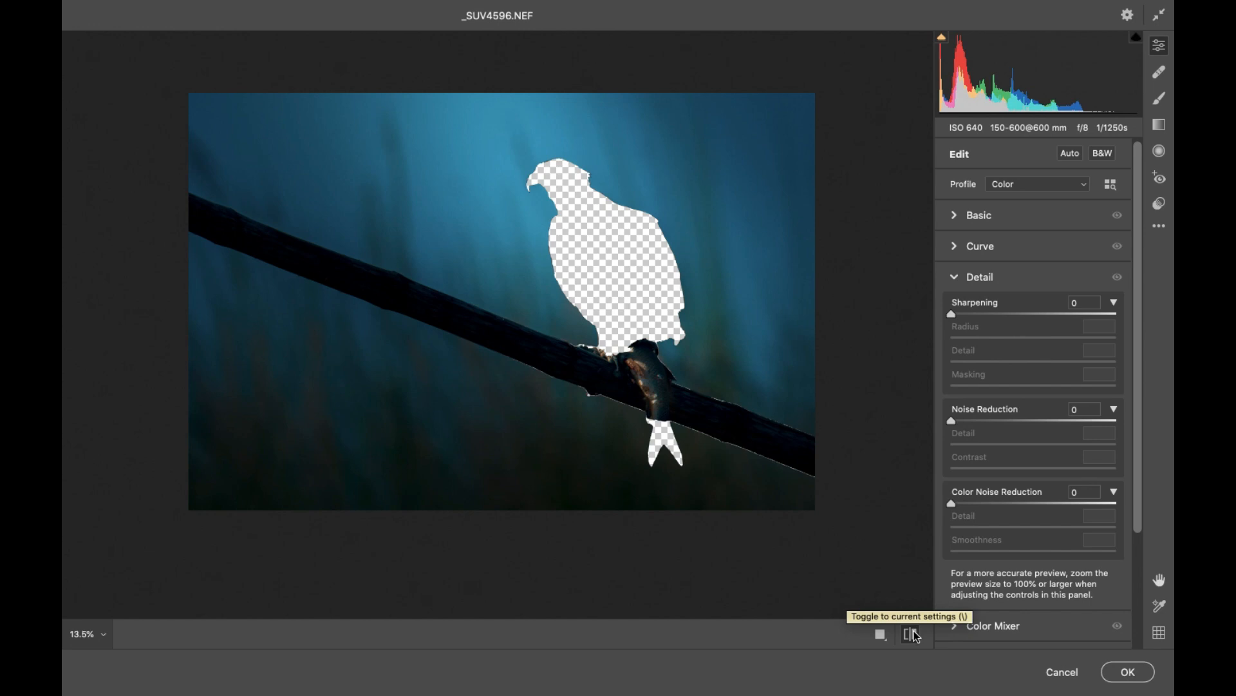
left_click(914, 634)
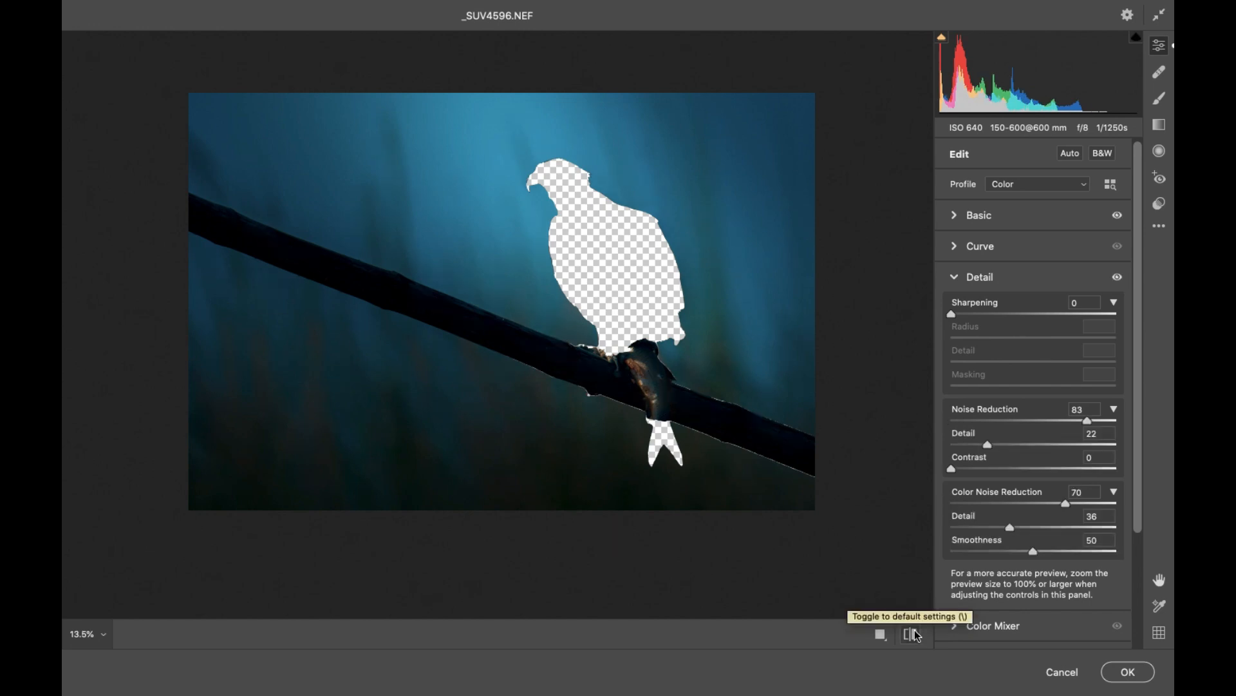
left_click(1133, 671)
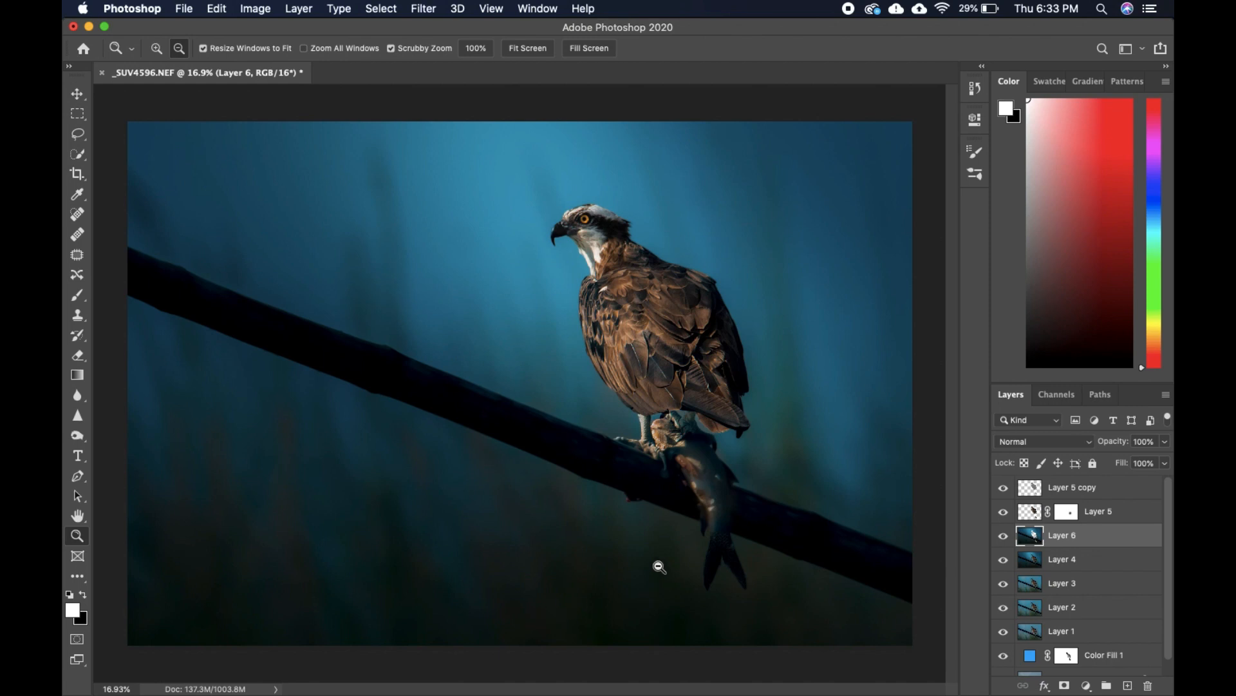
left_click_drag(647, 378, 623, 329)
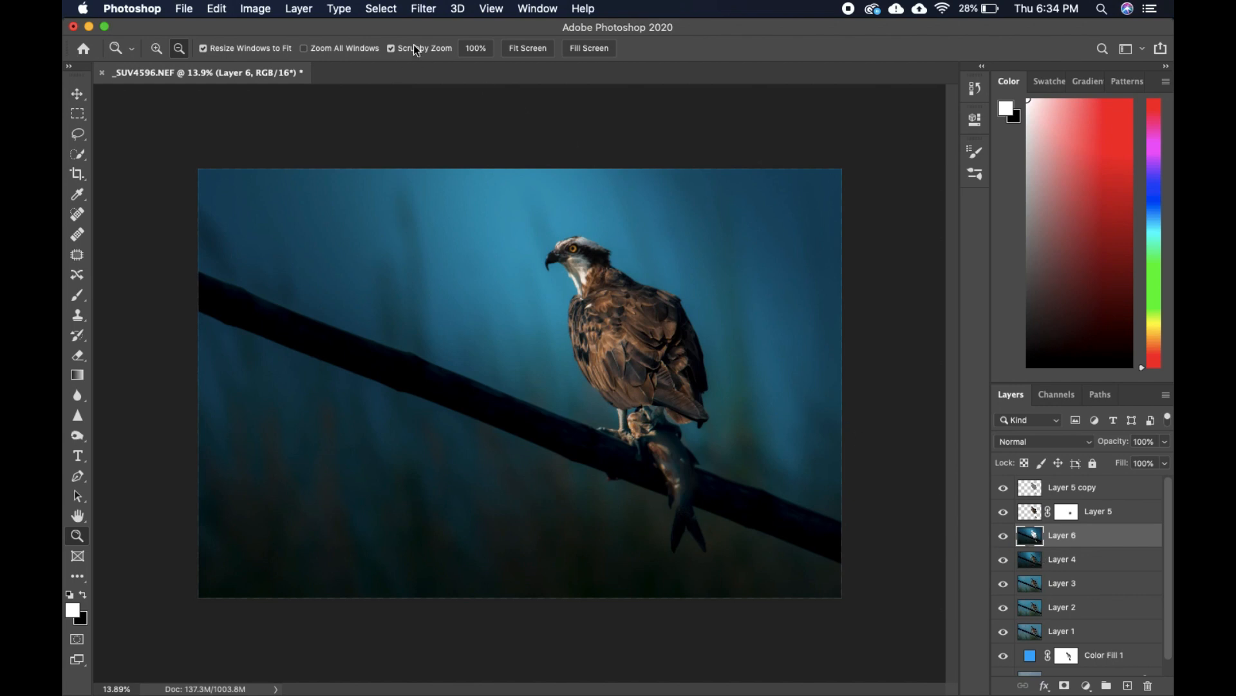
left_click(418, 10)
mouse_move(484, 192)
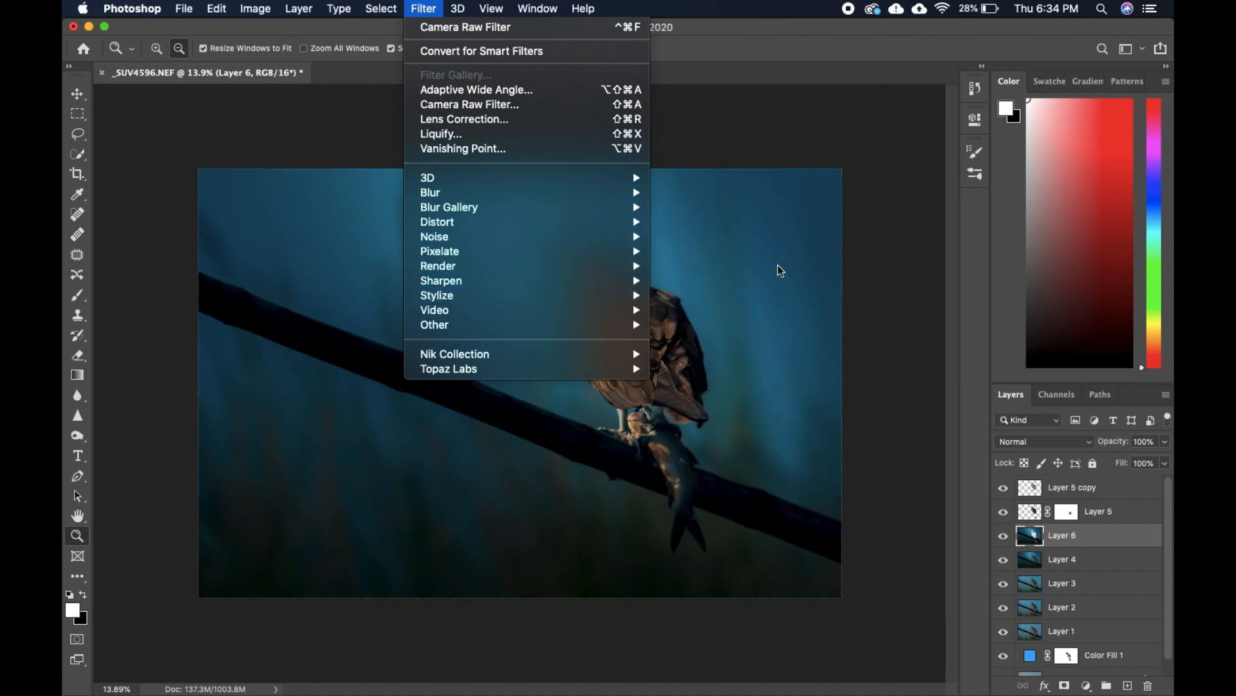
left_click(796, 151)
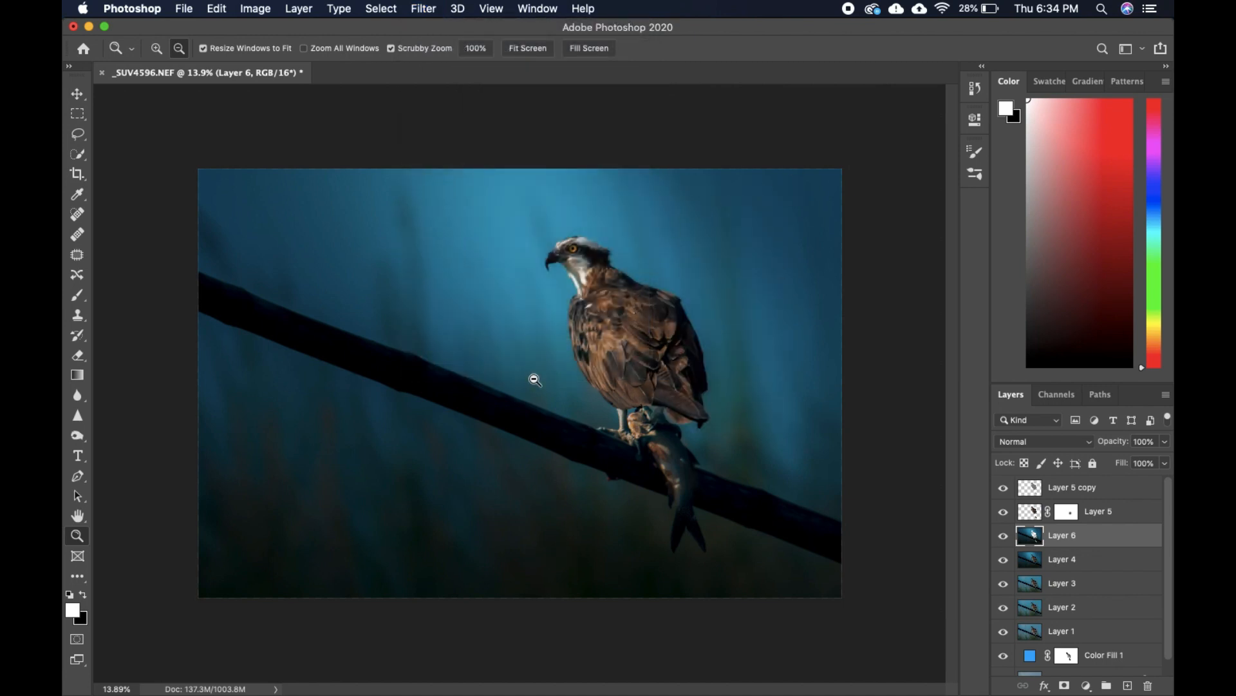